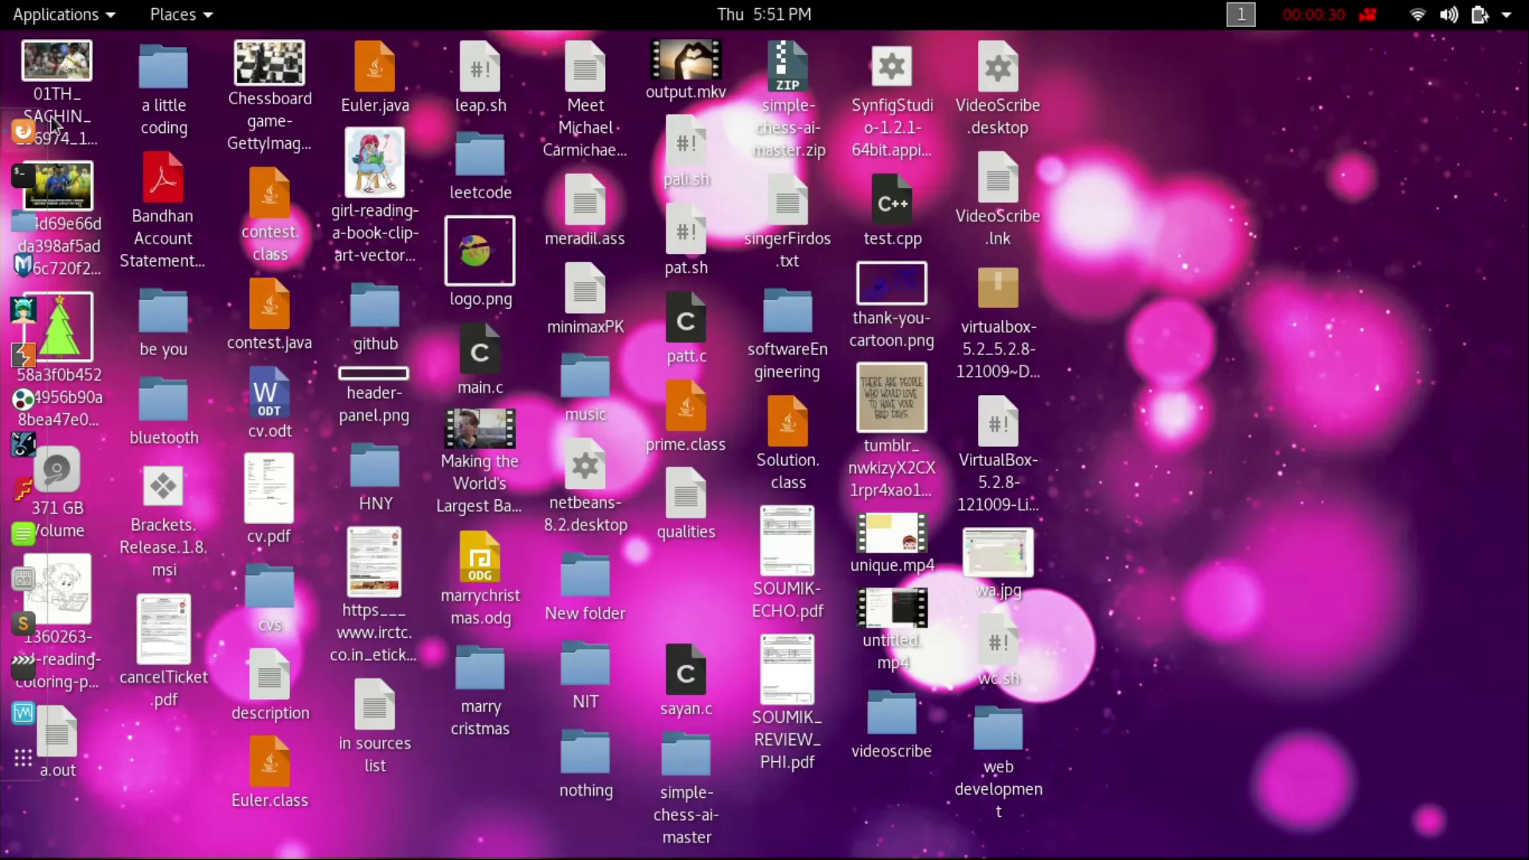
# Step: Launch Firefox on Google Drive and show the NEW menu for adding items
pyautogui.click(27, 134)
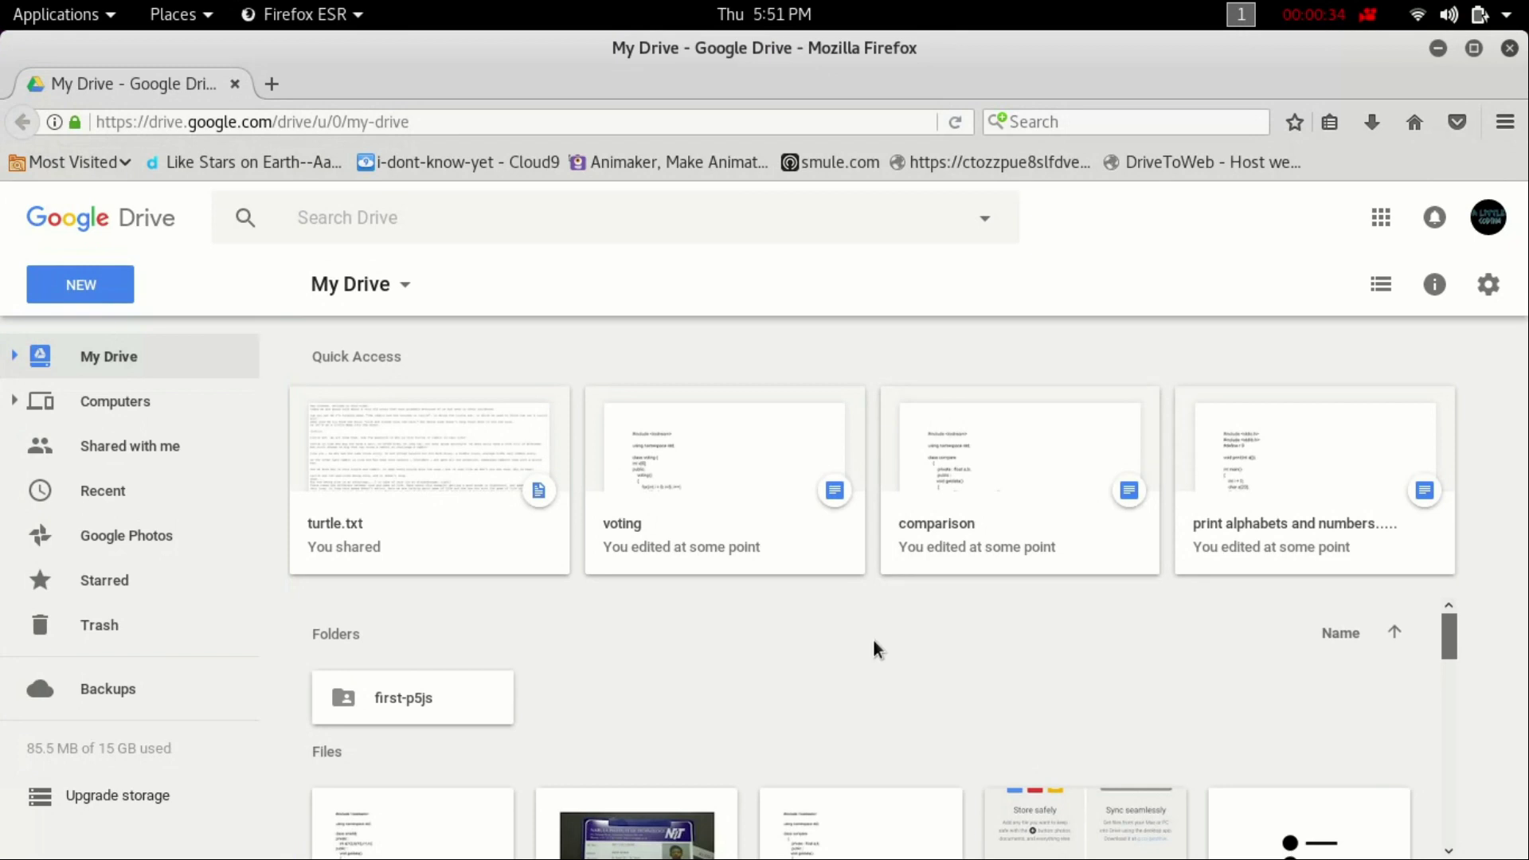
pyautogui.scroll(-5, 861, 651)
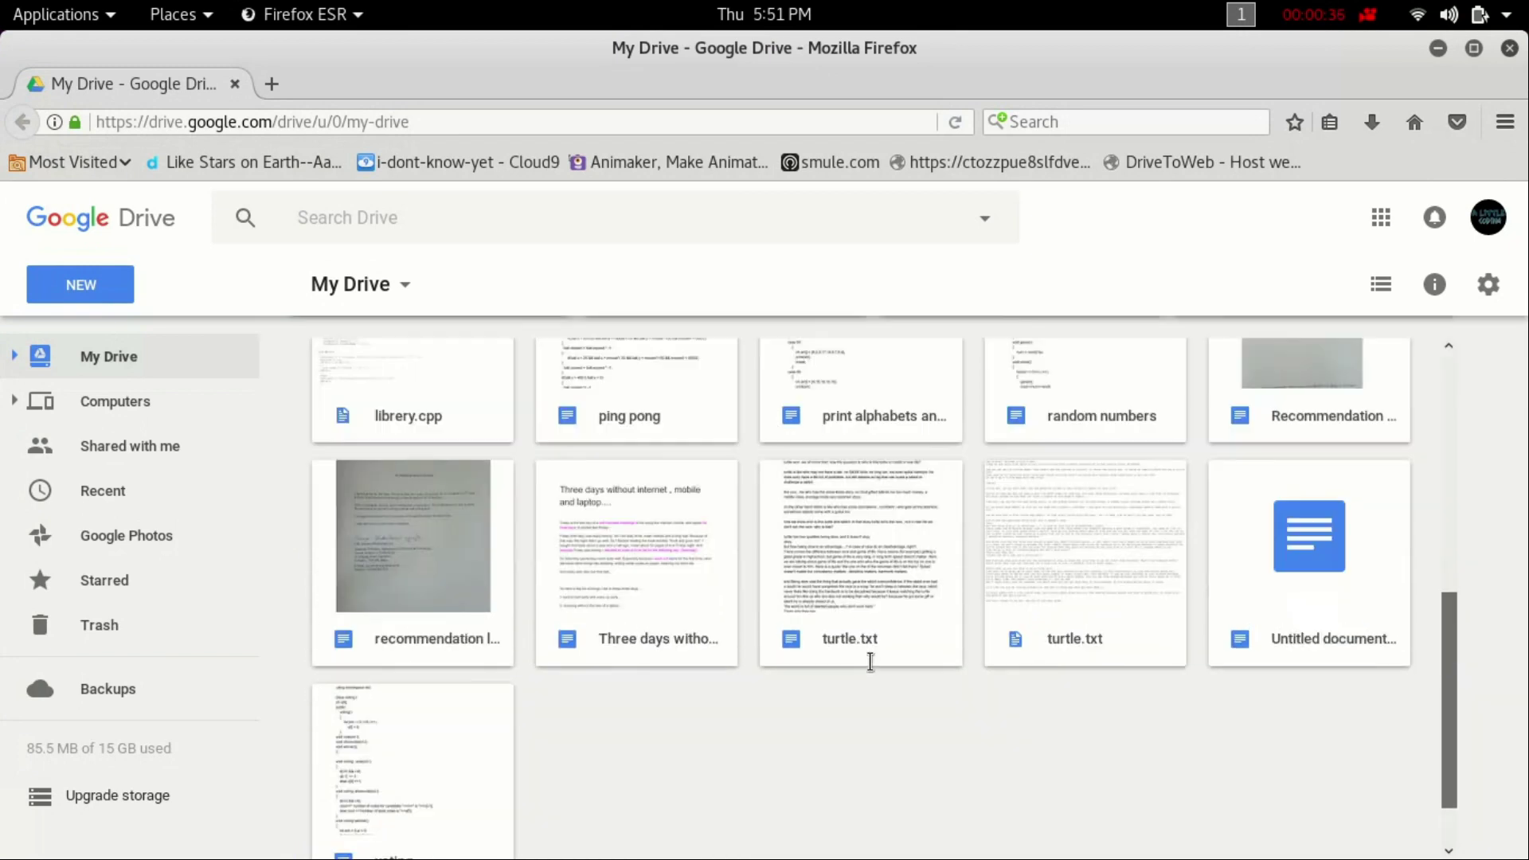
pyautogui.scroll(3, 862, 652)
pyautogui.scroll(2, 862, 651)
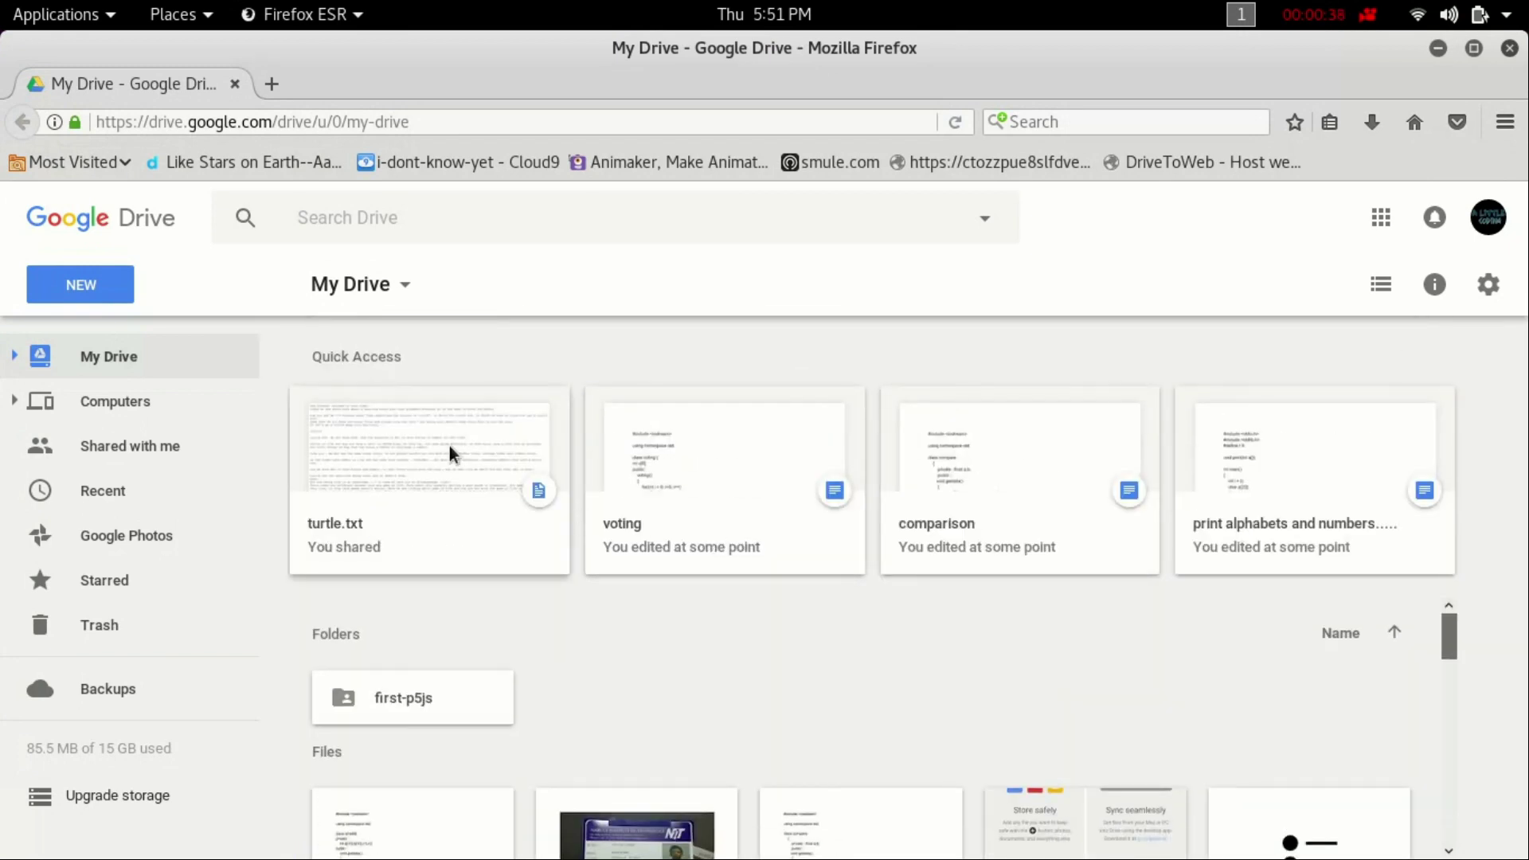
pyautogui.click(100, 296)
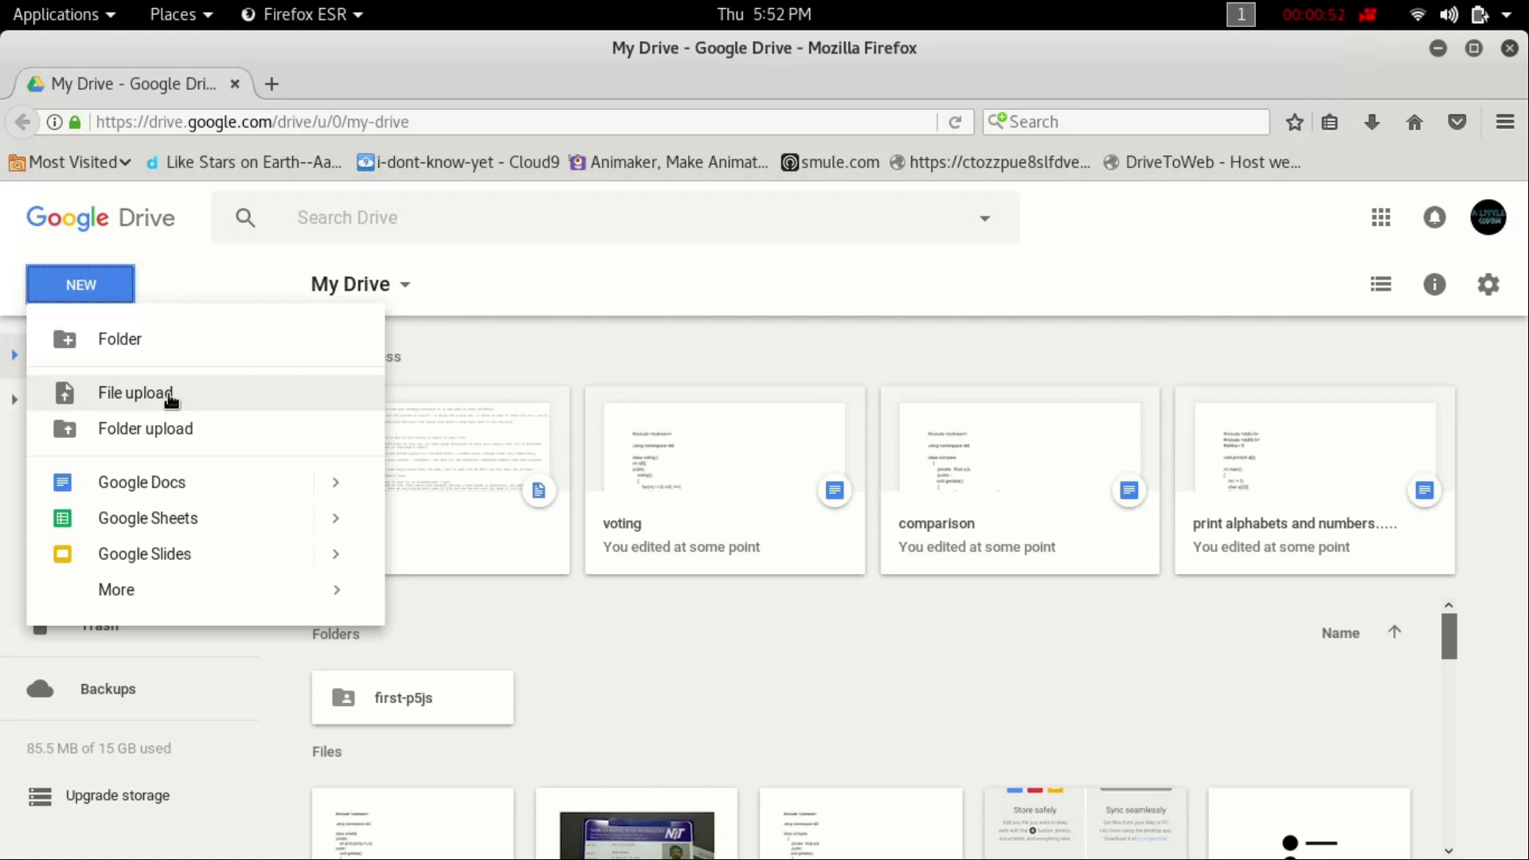
# Step: Upload the 'simple blog' folder from Desktop > web development into My Drive
pyautogui.click(163, 439)
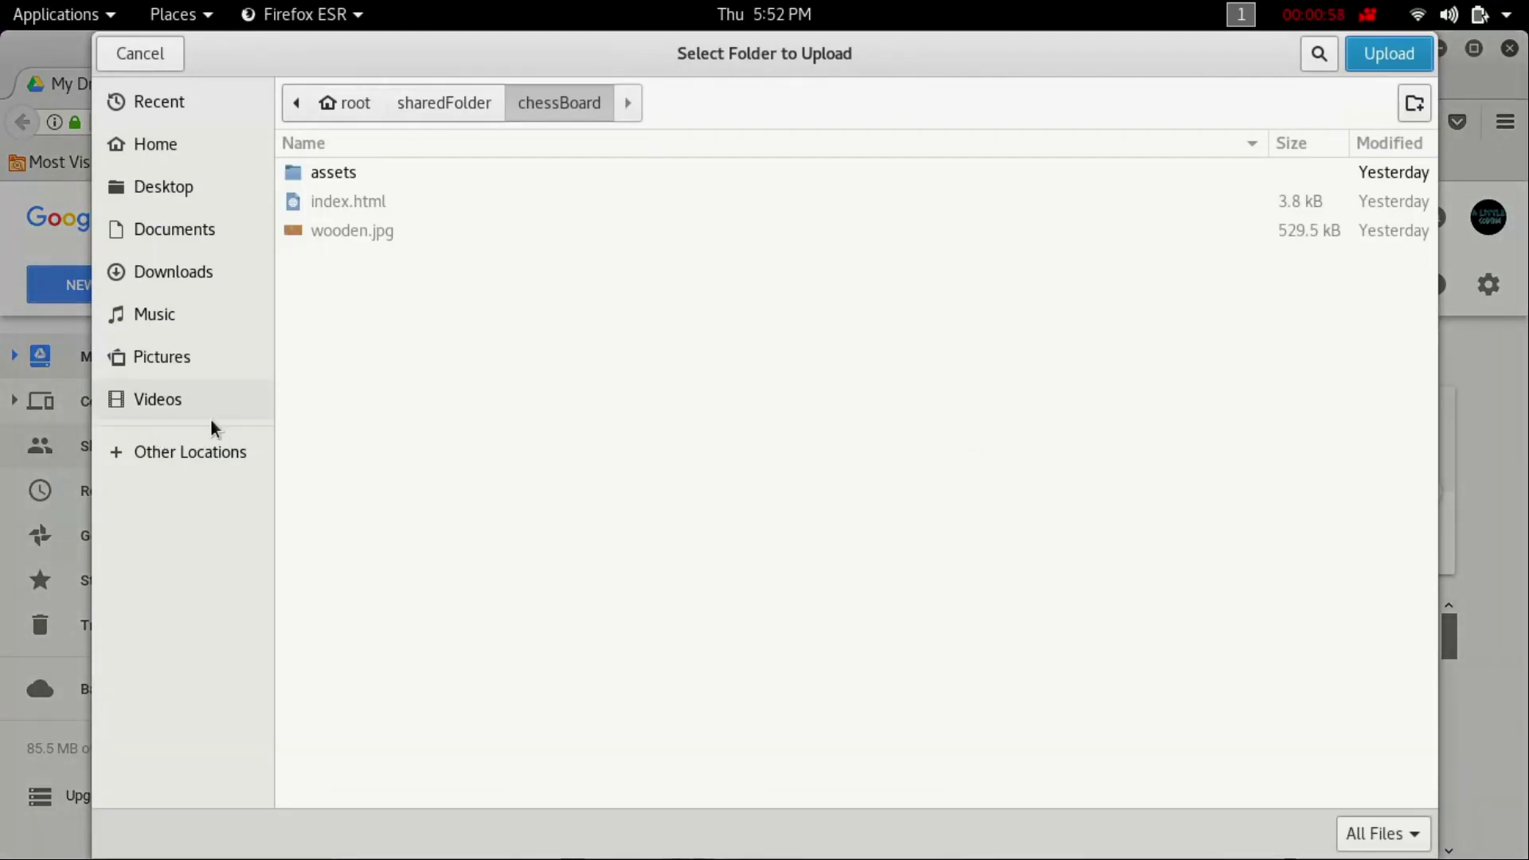
pyautogui.click(182, 194)
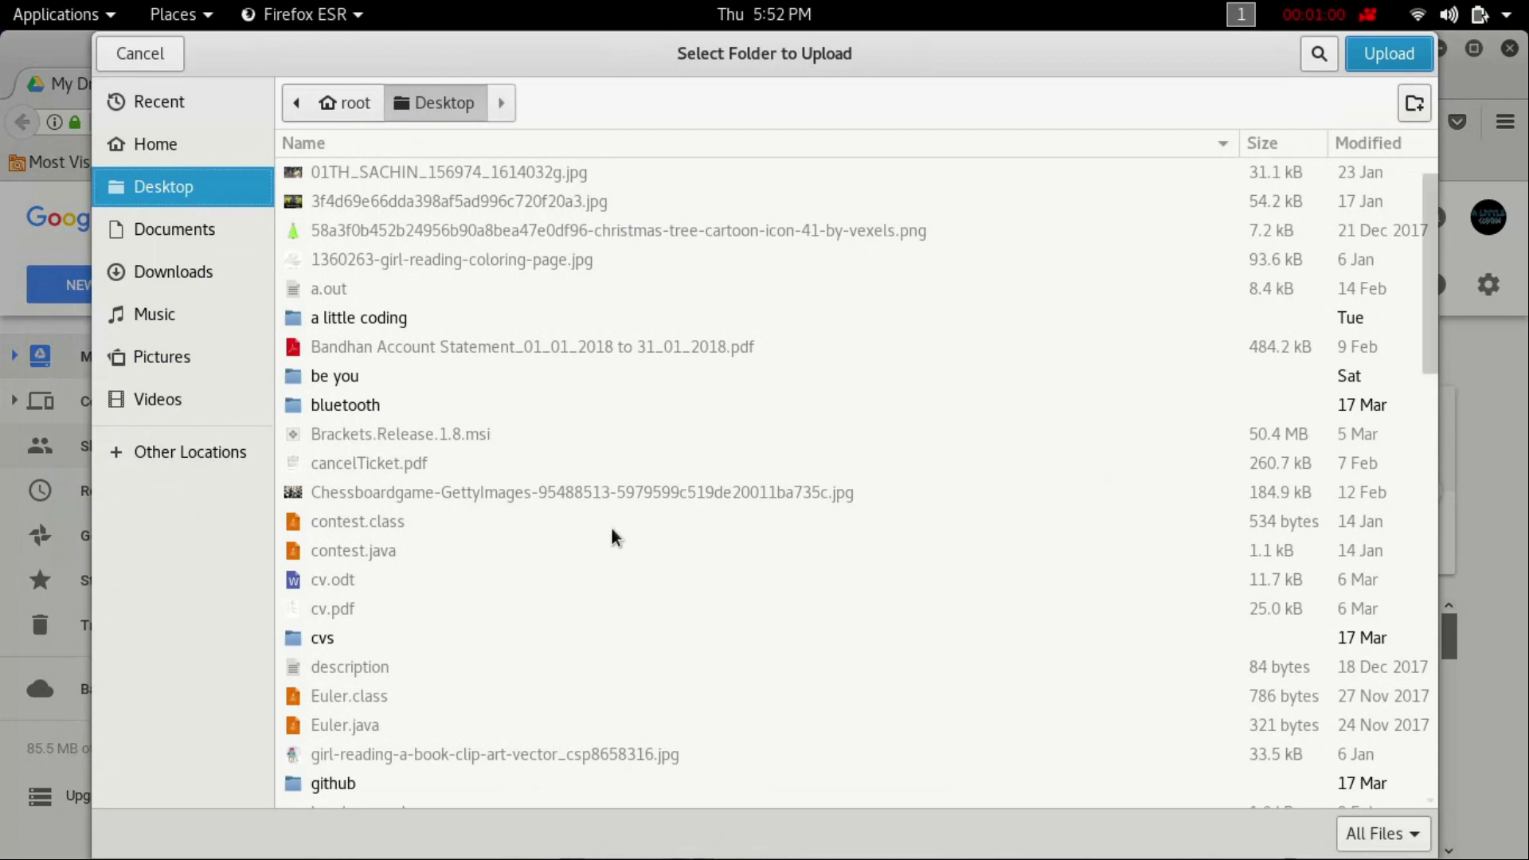
pyautogui.scroll(-10, 611, 527)
pyautogui.scroll(1, 611, 527)
pyautogui.scroll(-5, 611, 527)
pyautogui.scroll(-1, 610, 527)
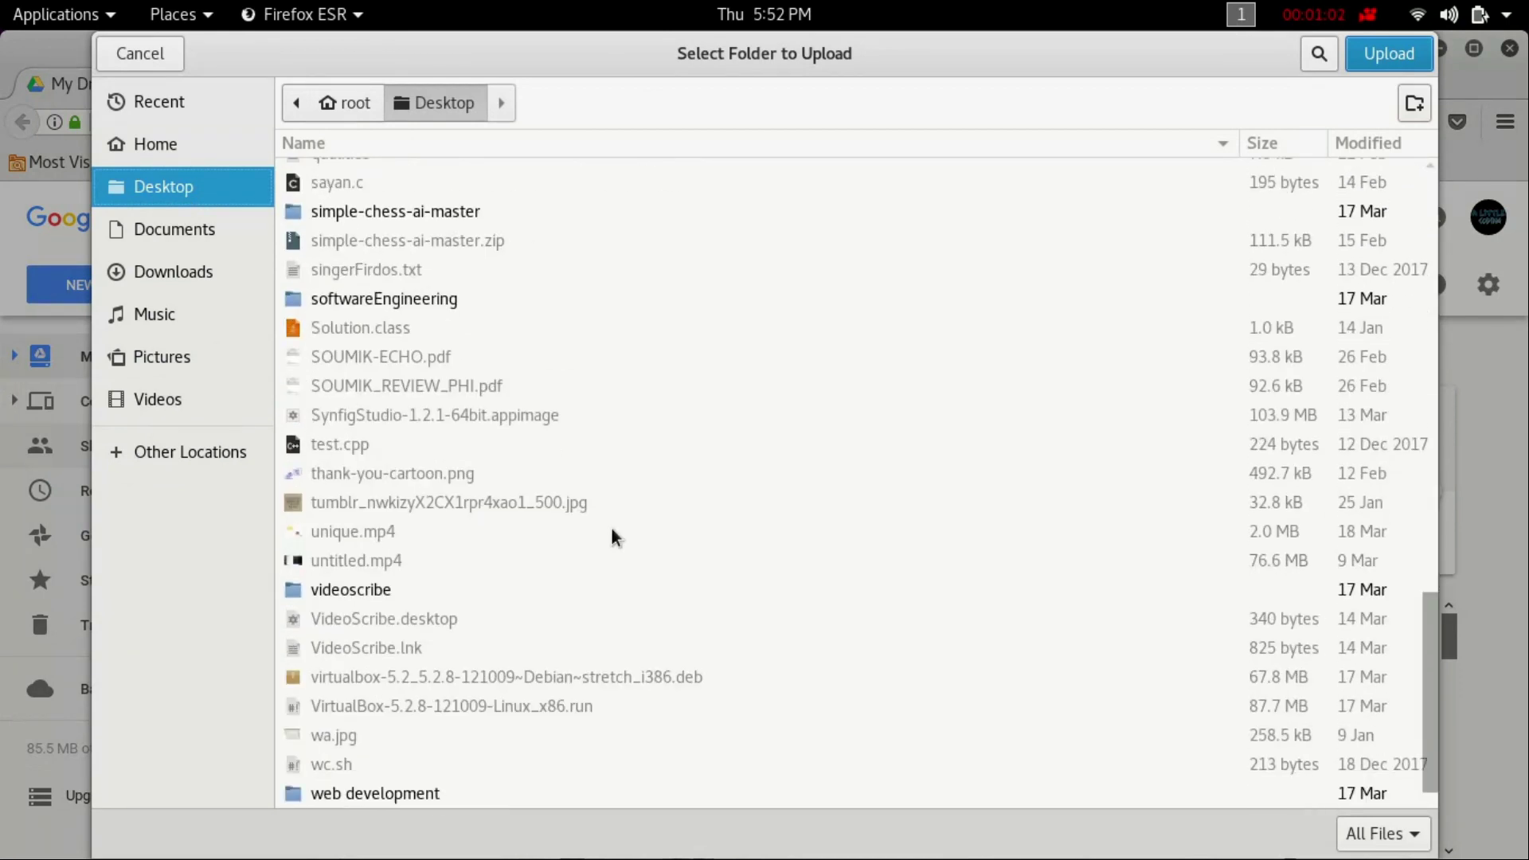
pyautogui.doubleClick(436, 793)
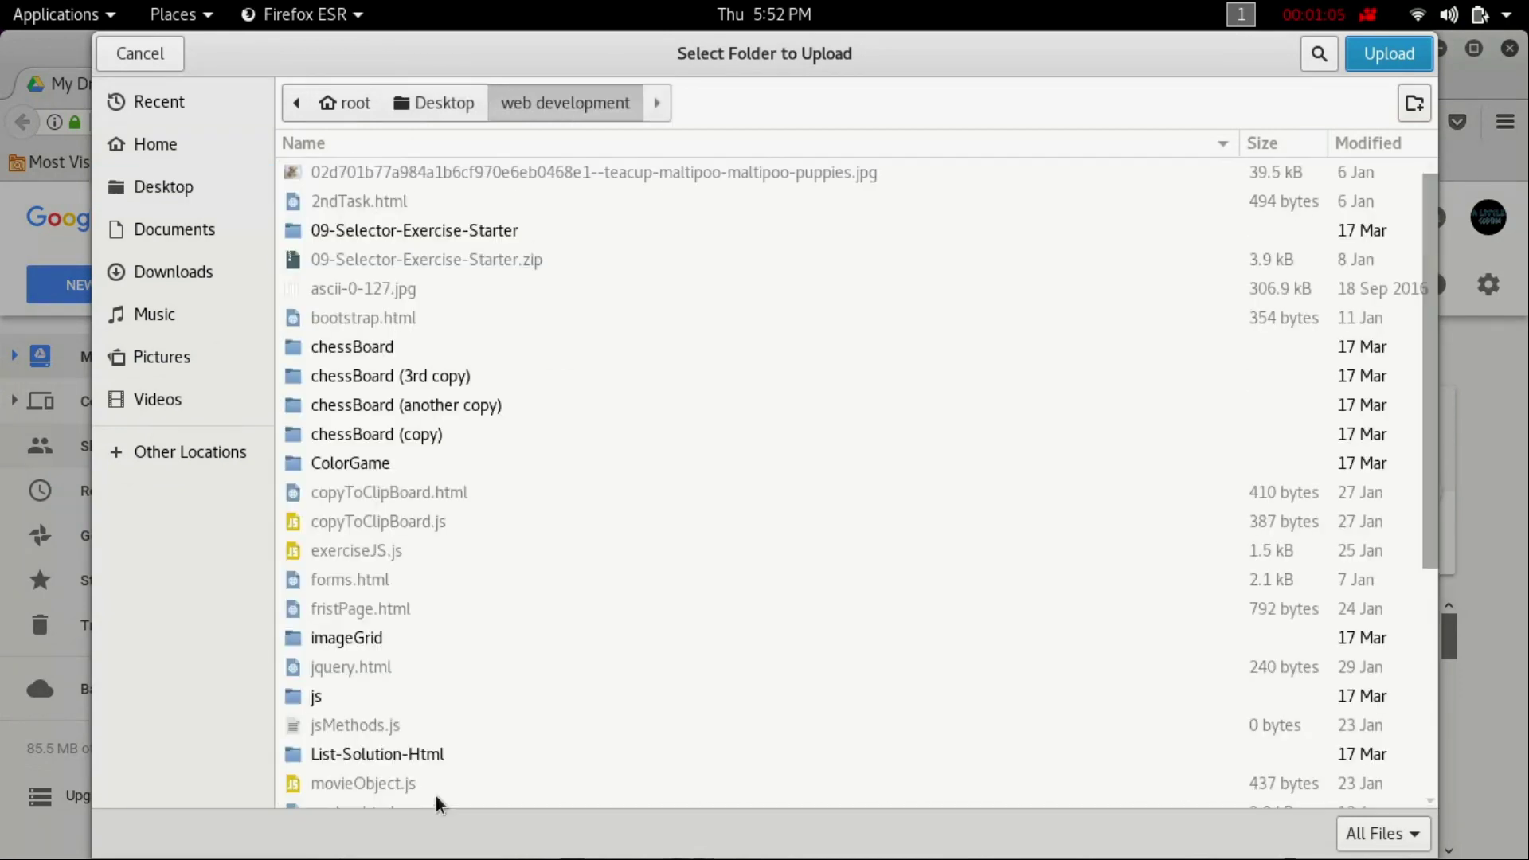
pyautogui.scroll(-2, 633, 626)
pyautogui.scroll(-5, 632, 626)
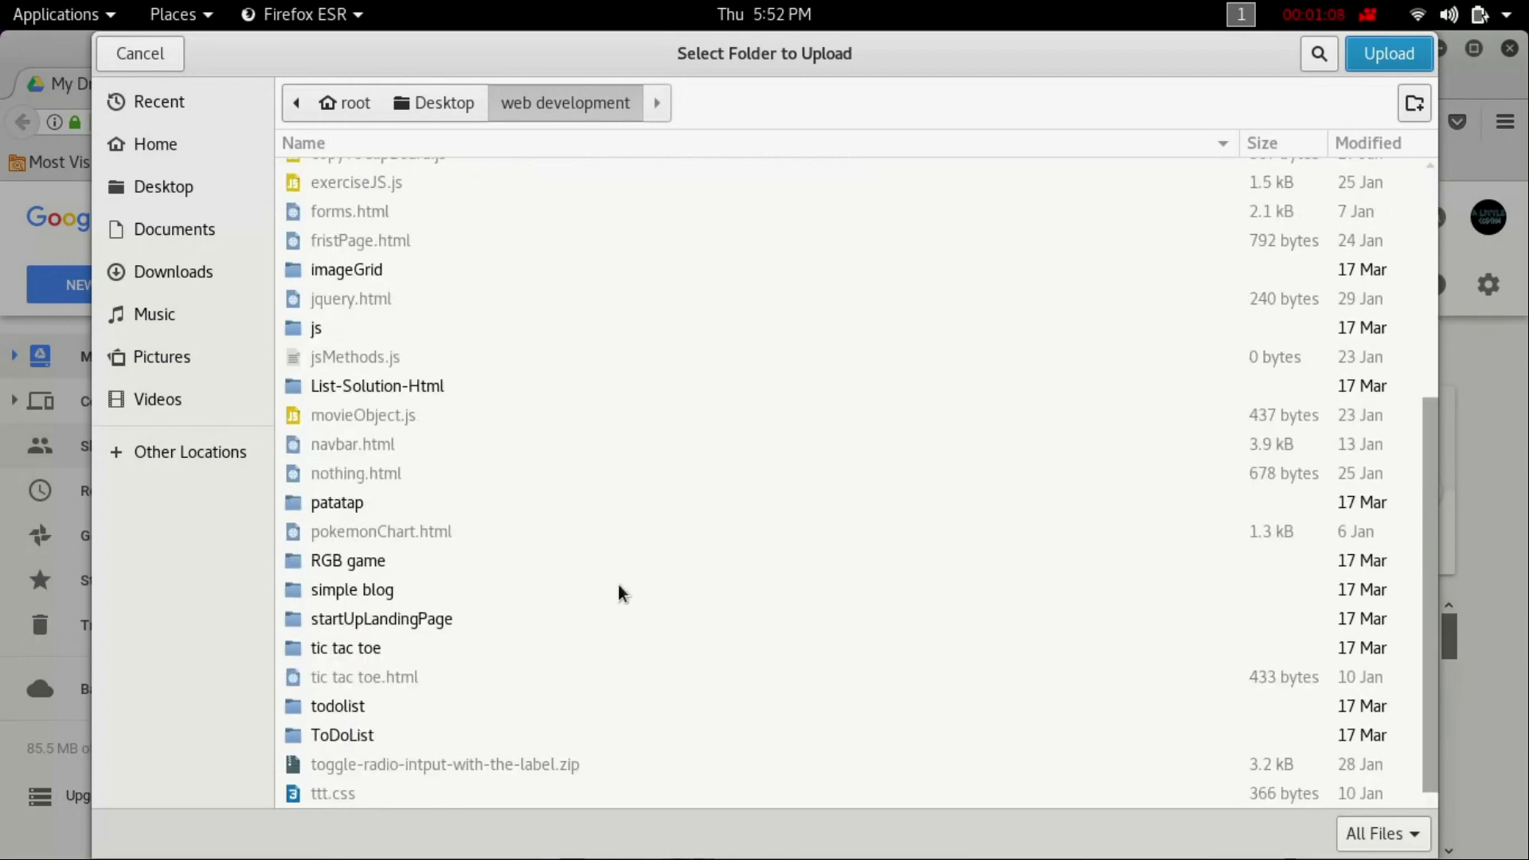
pyautogui.doubleClick(370, 594)
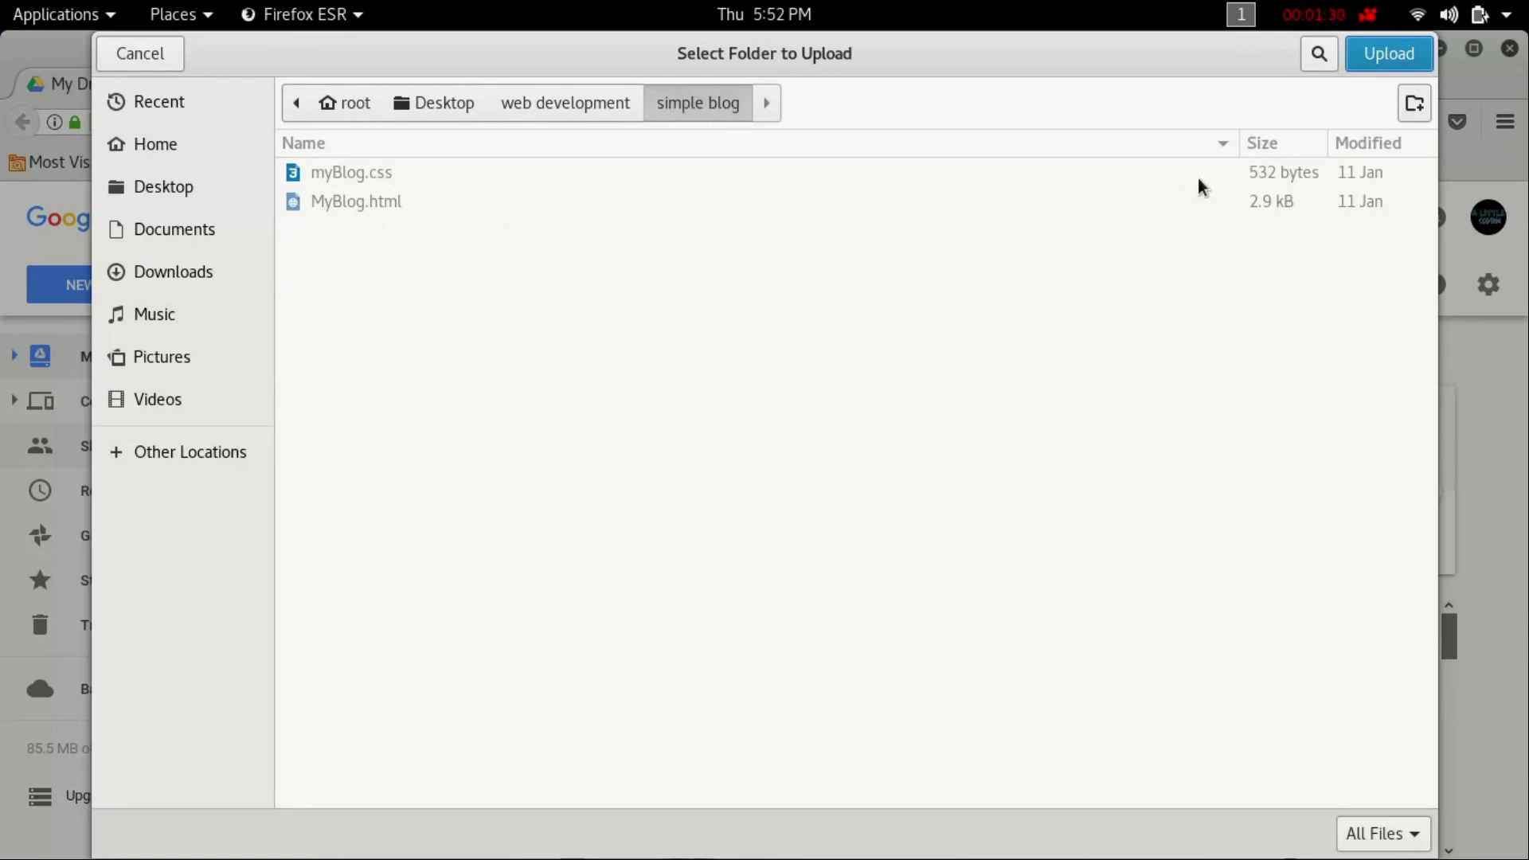
pyautogui.click(1383, 60)
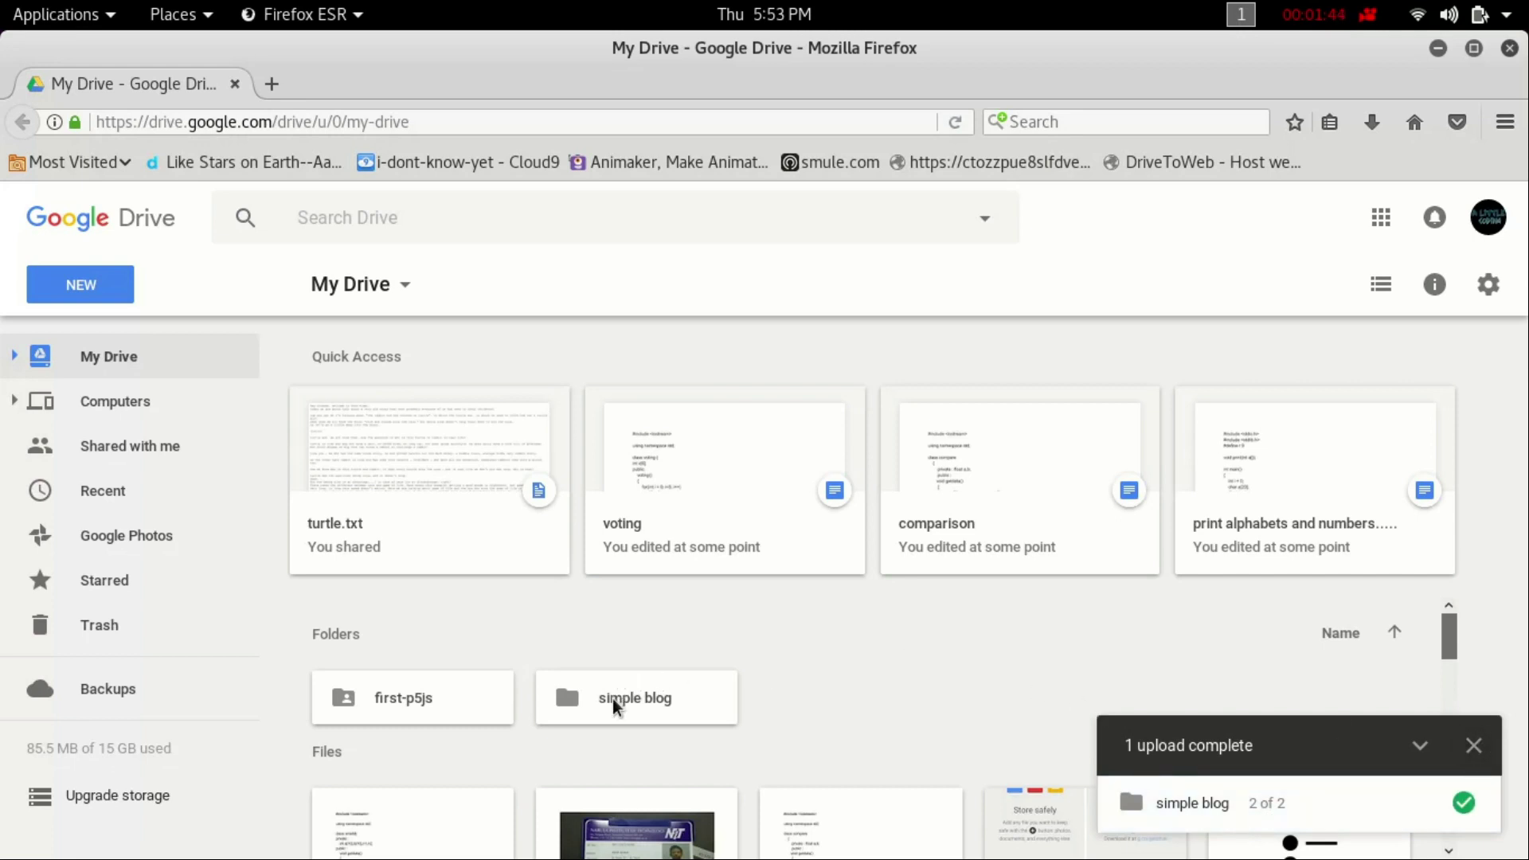
# Step: Set the 'simple blog' folder's link sharing to 'On - Public on the web' and save
pyautogui.click(633, 702)
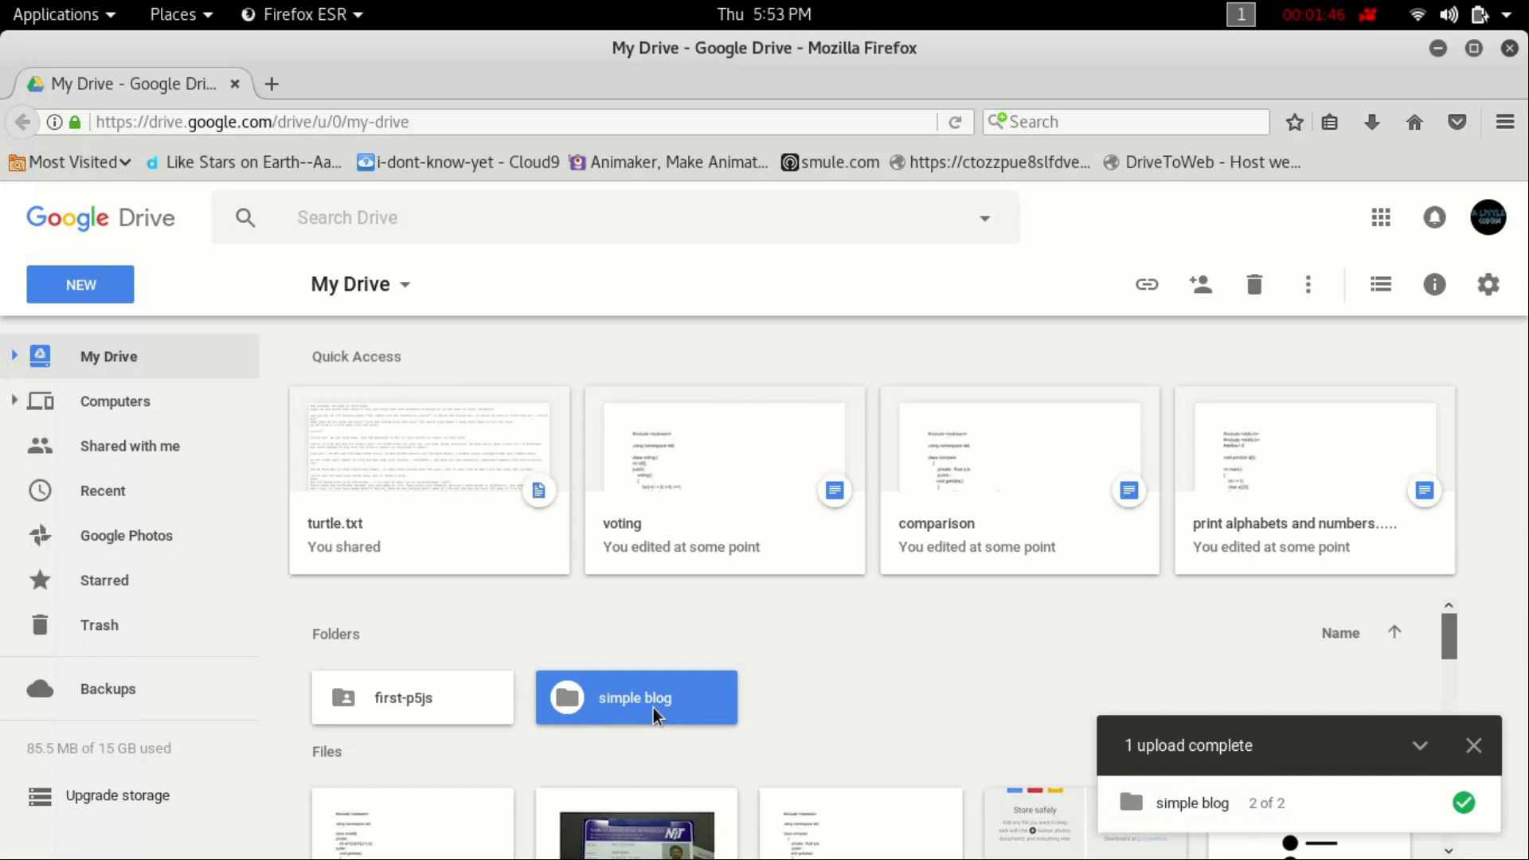
pyautogui.rightClick(654, 707)
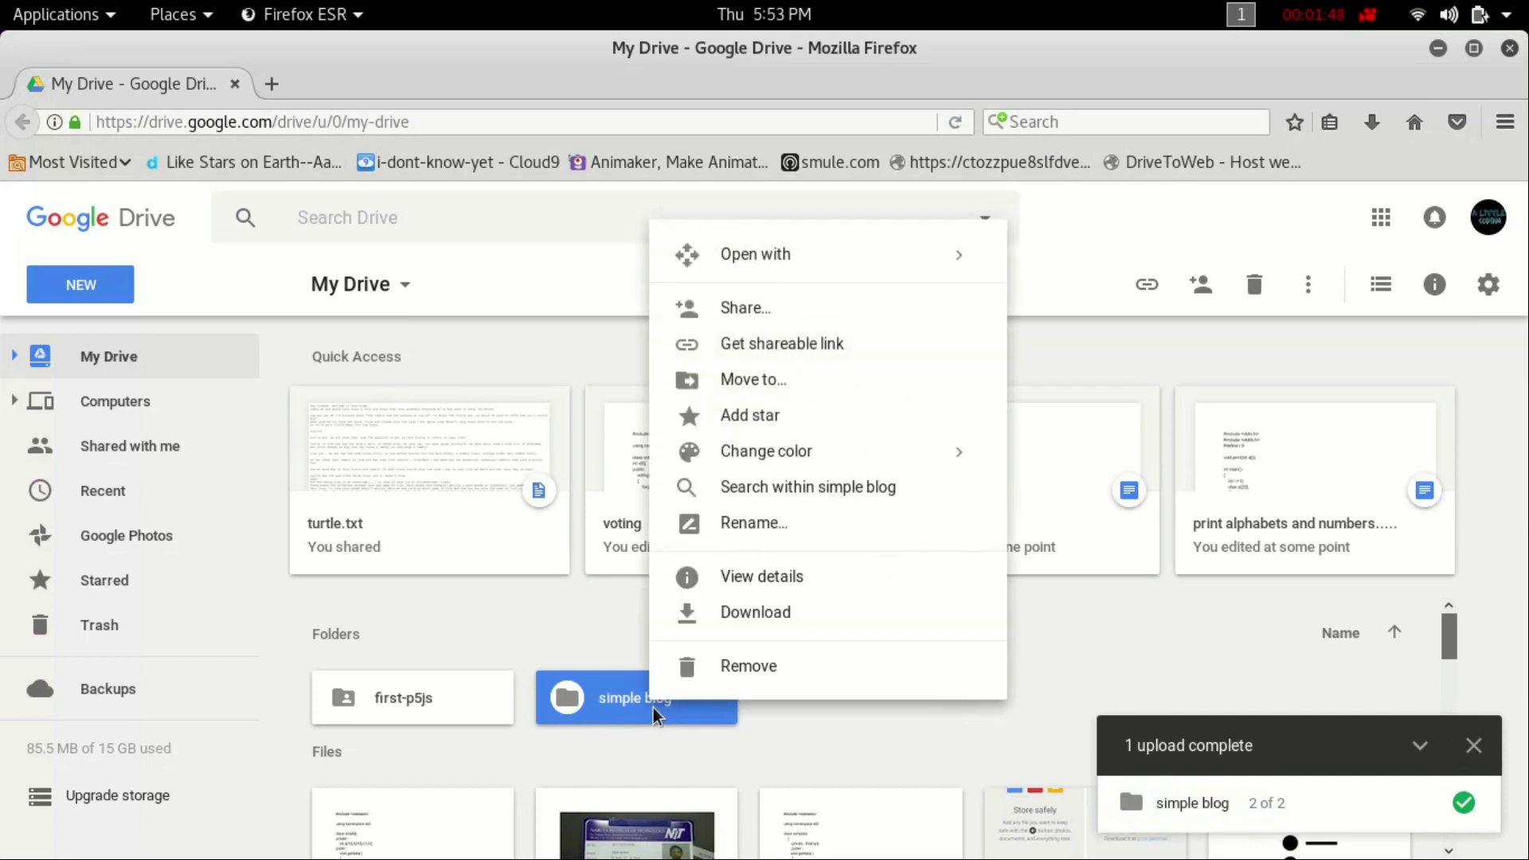
pyautogui.click(737, 311)
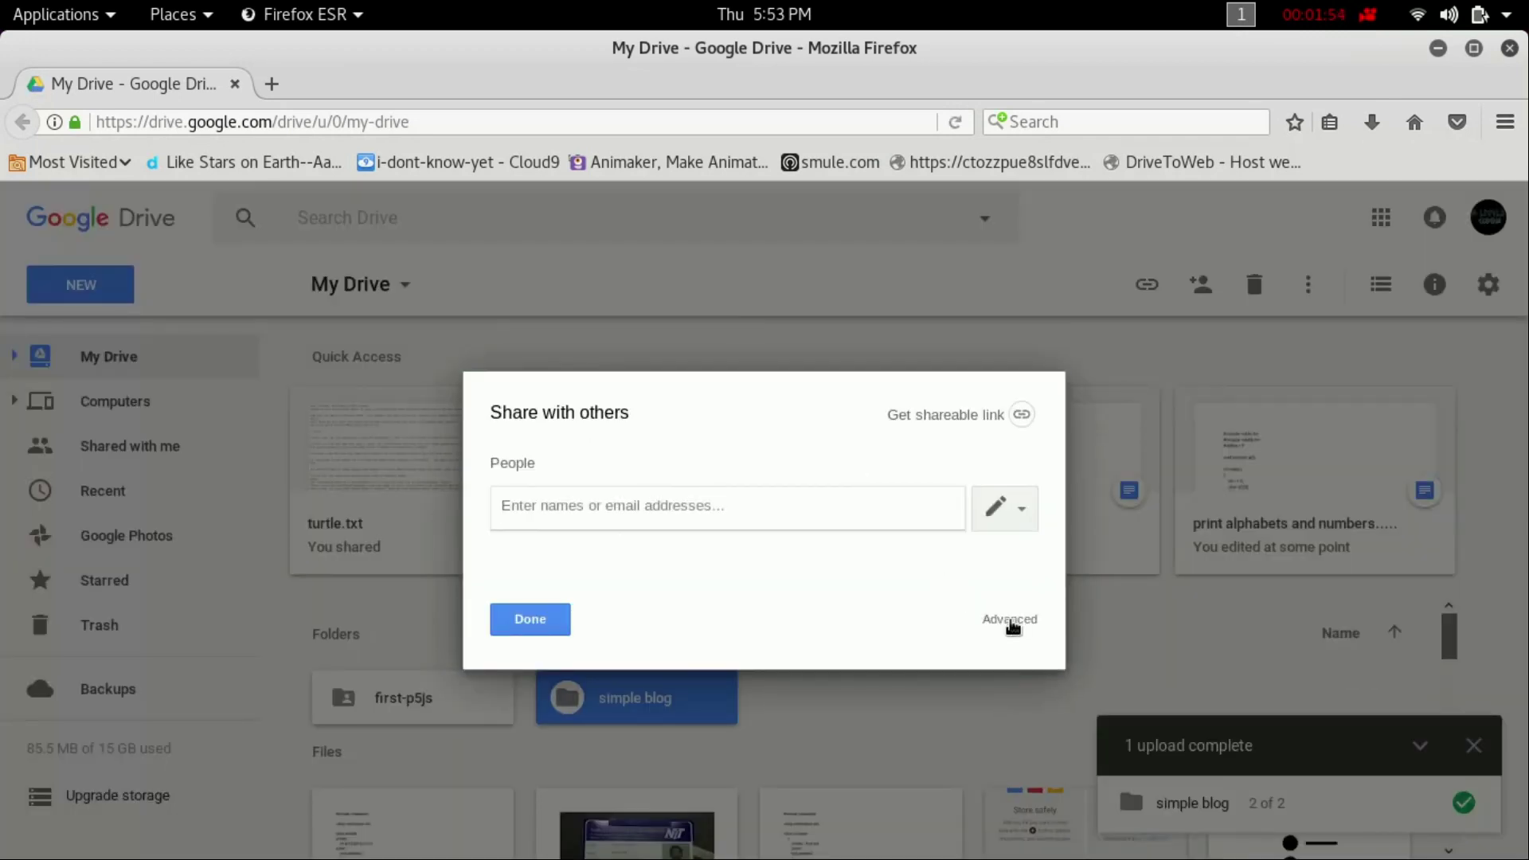
pyautogui.click(1021, 627)
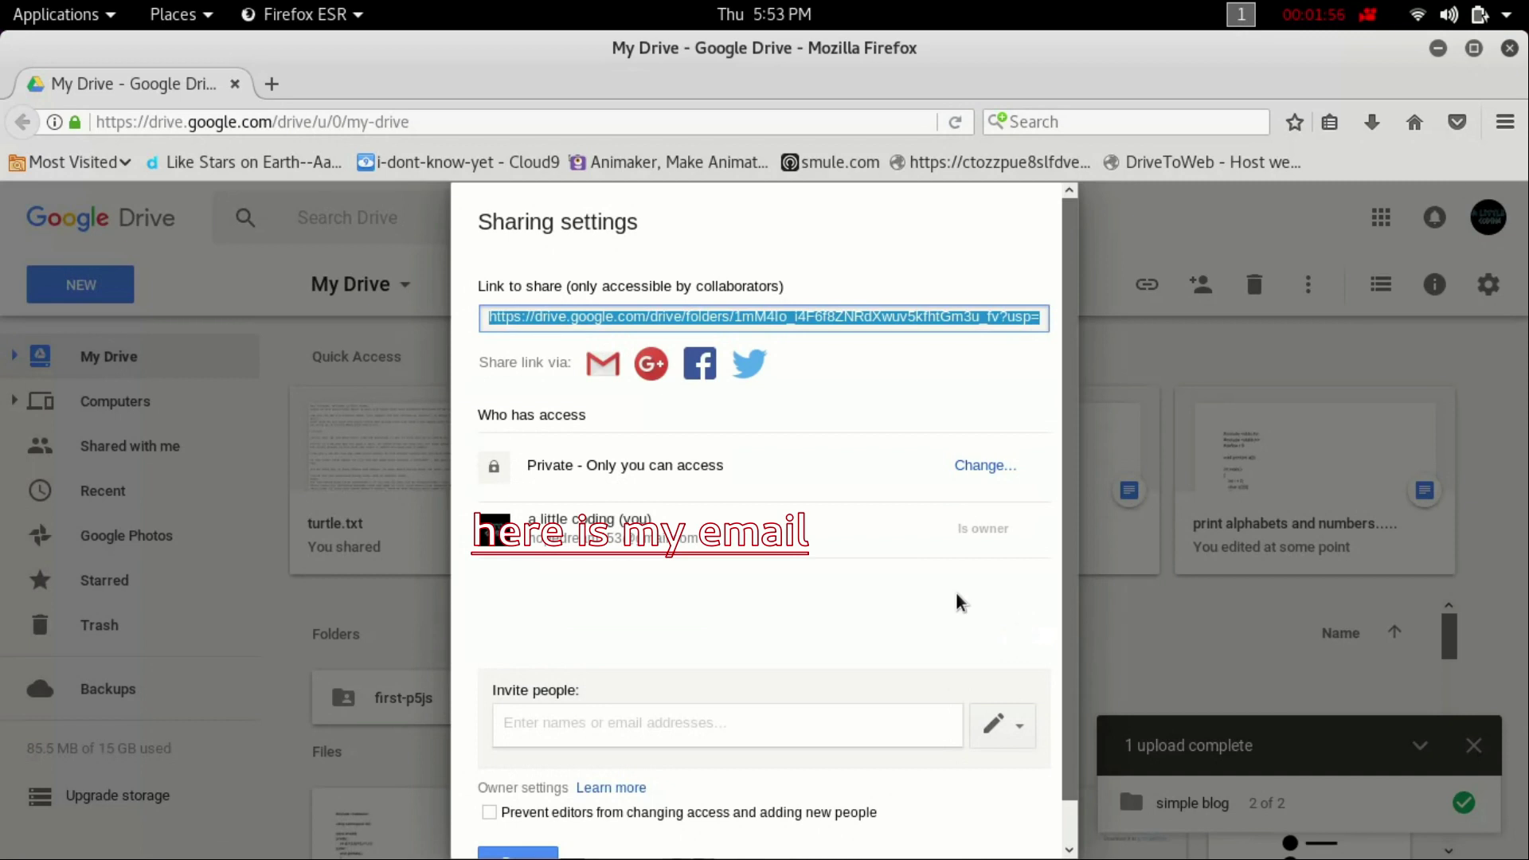
pyautogui.click(985, 468)
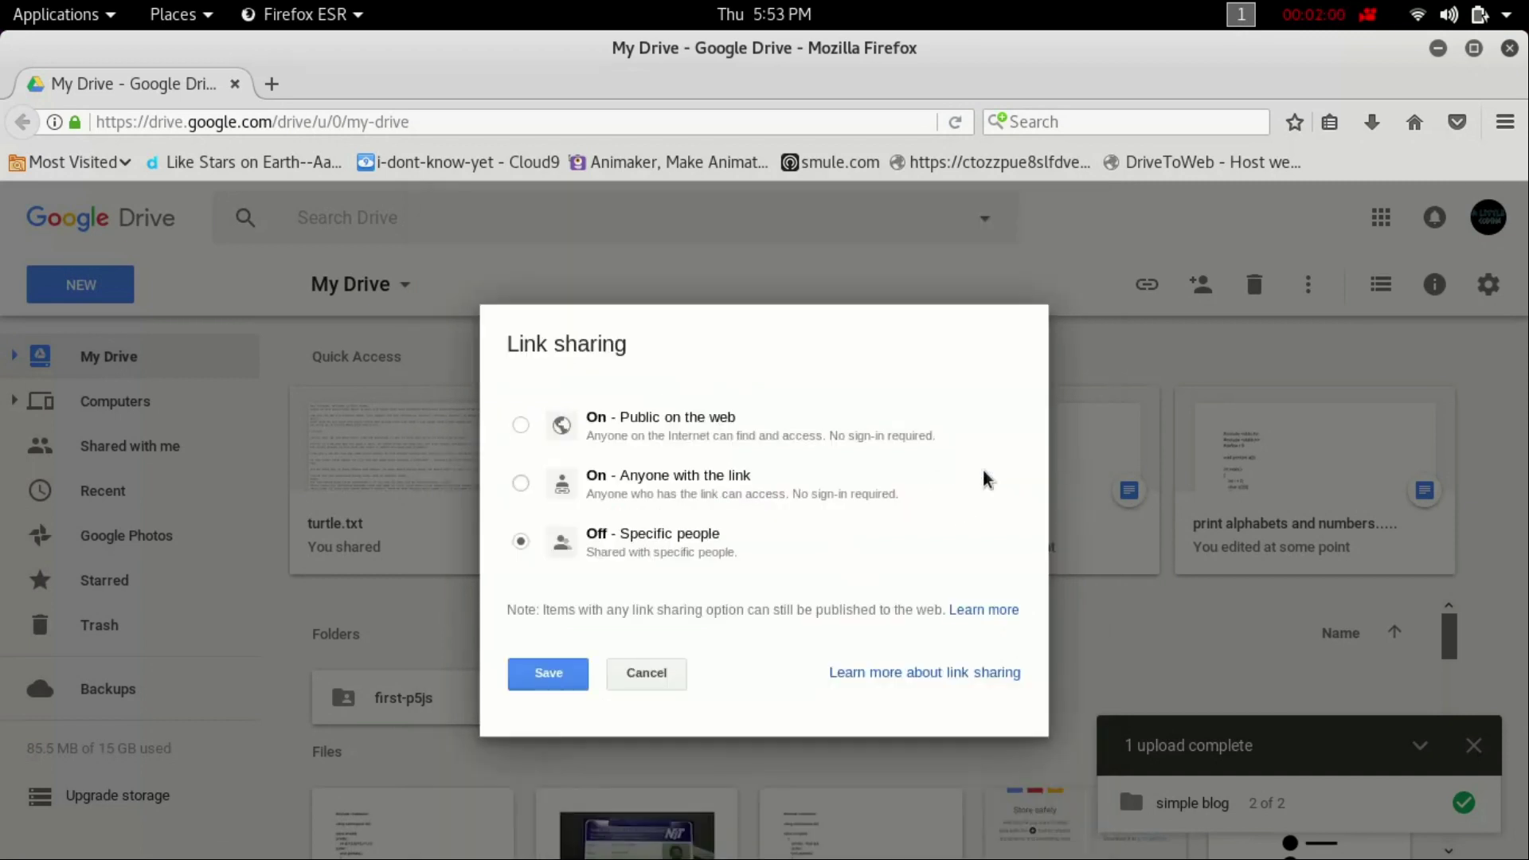
pyautogui.click(522, 427)
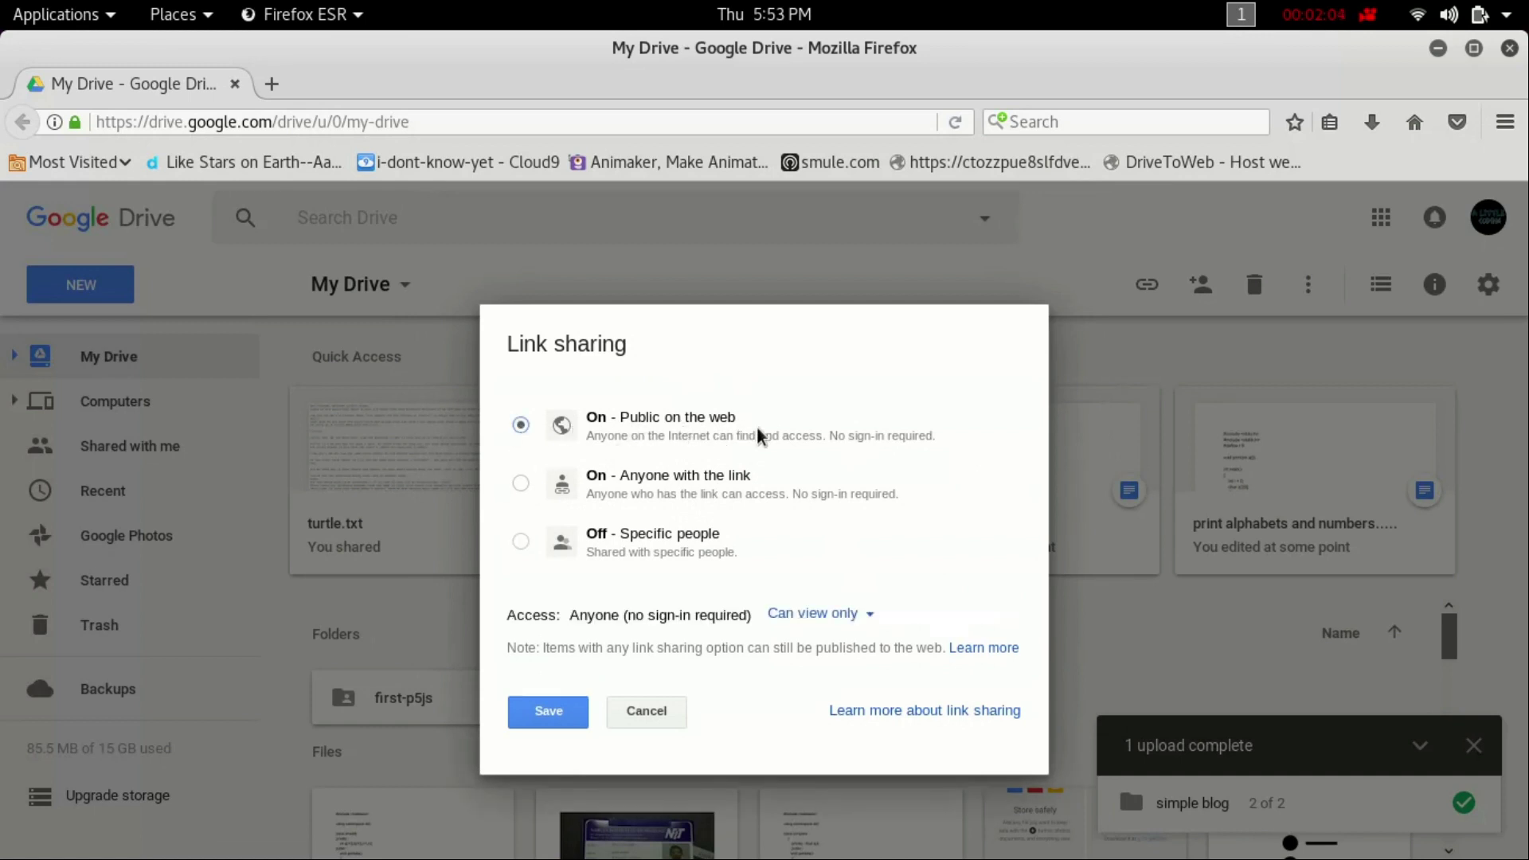
pyautogui.click(541, 723)
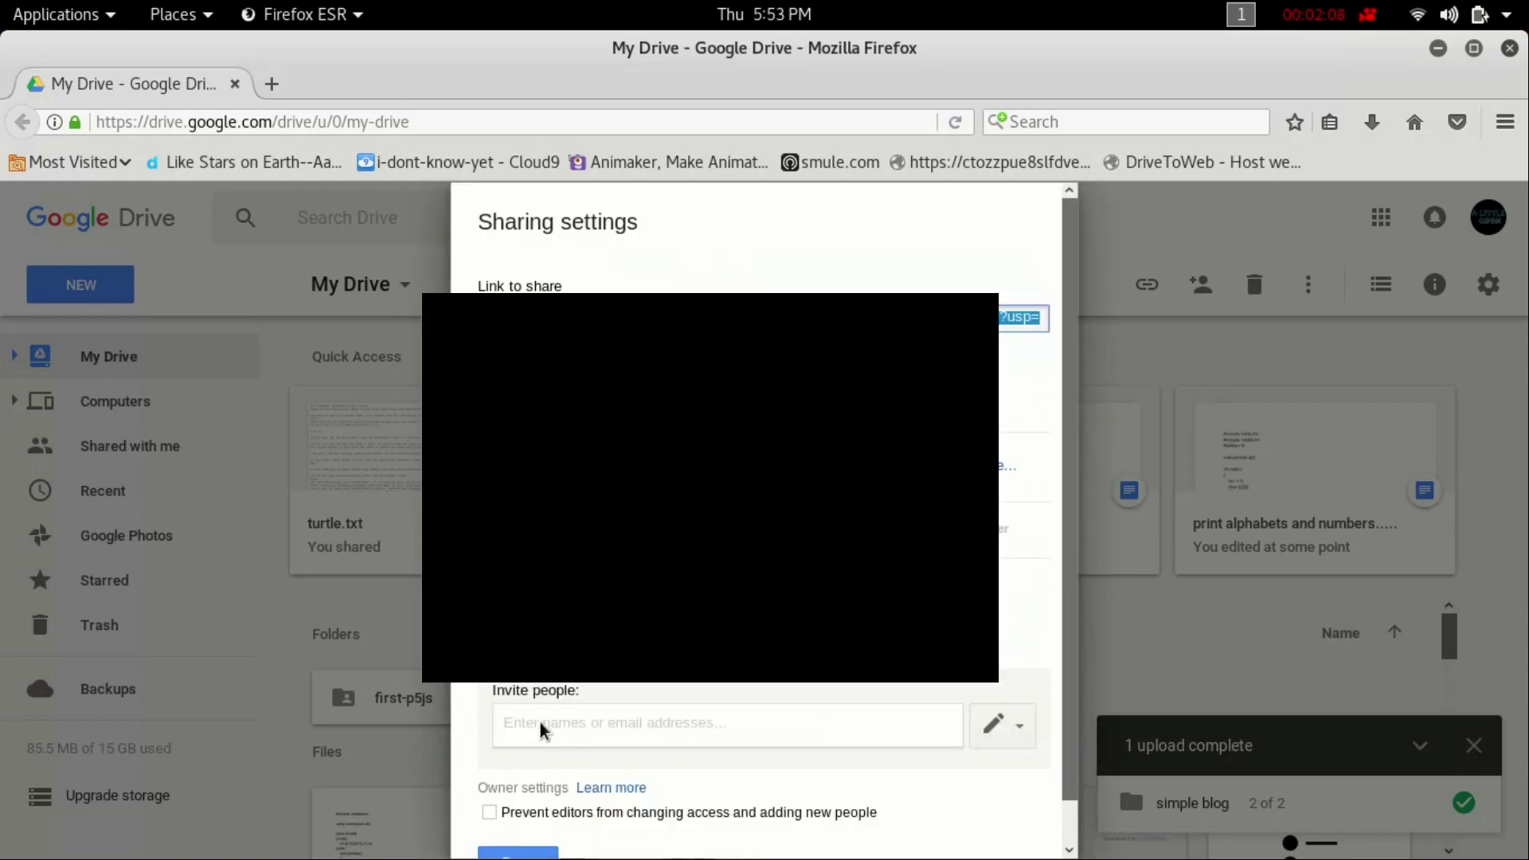
pyautogui.scroll(-2, 692, 793)
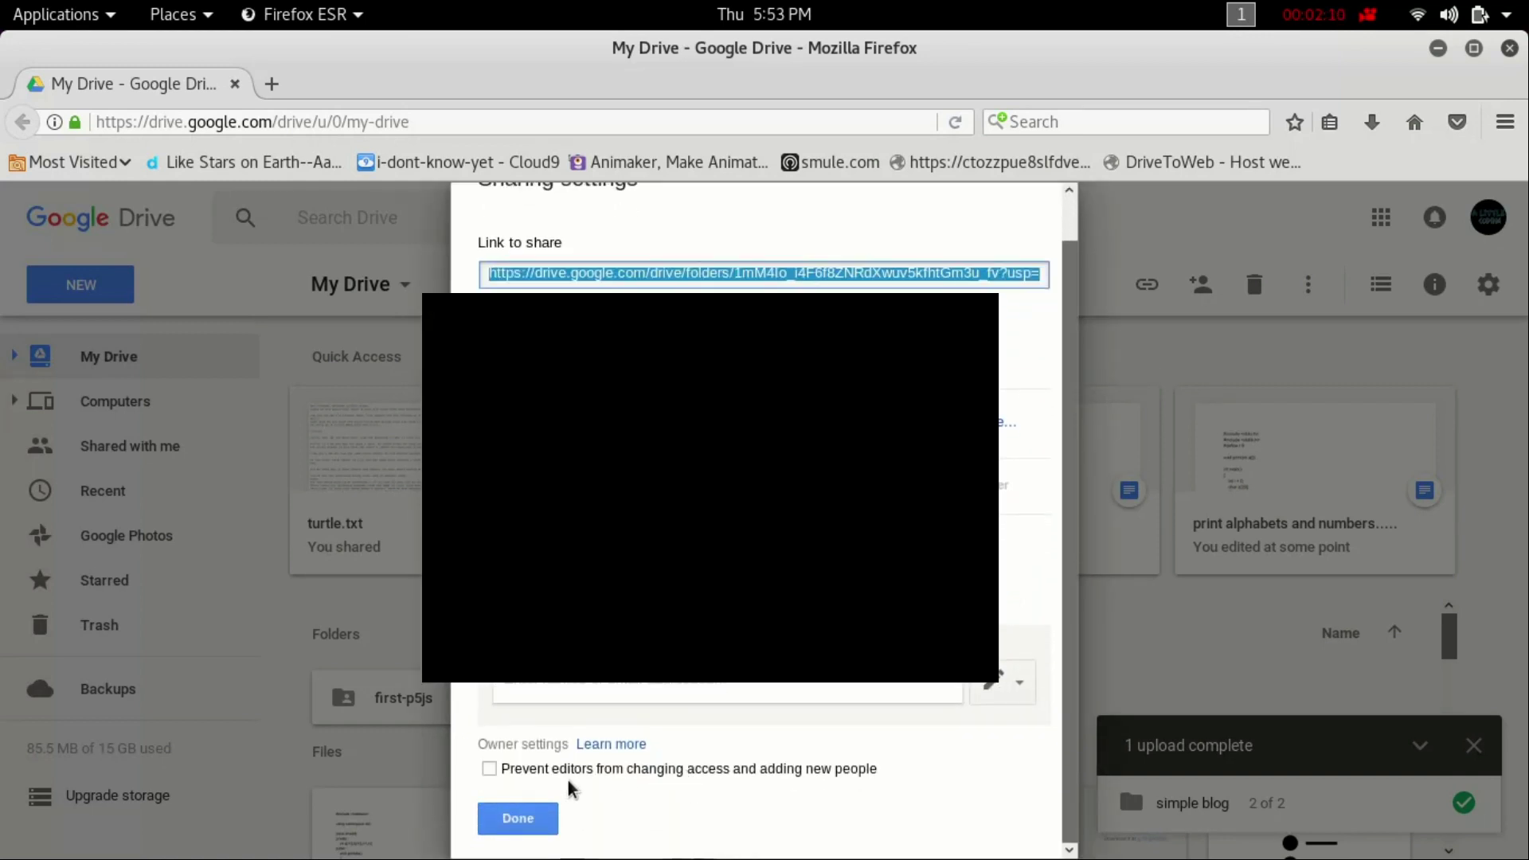
pyautogui.click(526, 820)
pyautogui.click(824, 681)
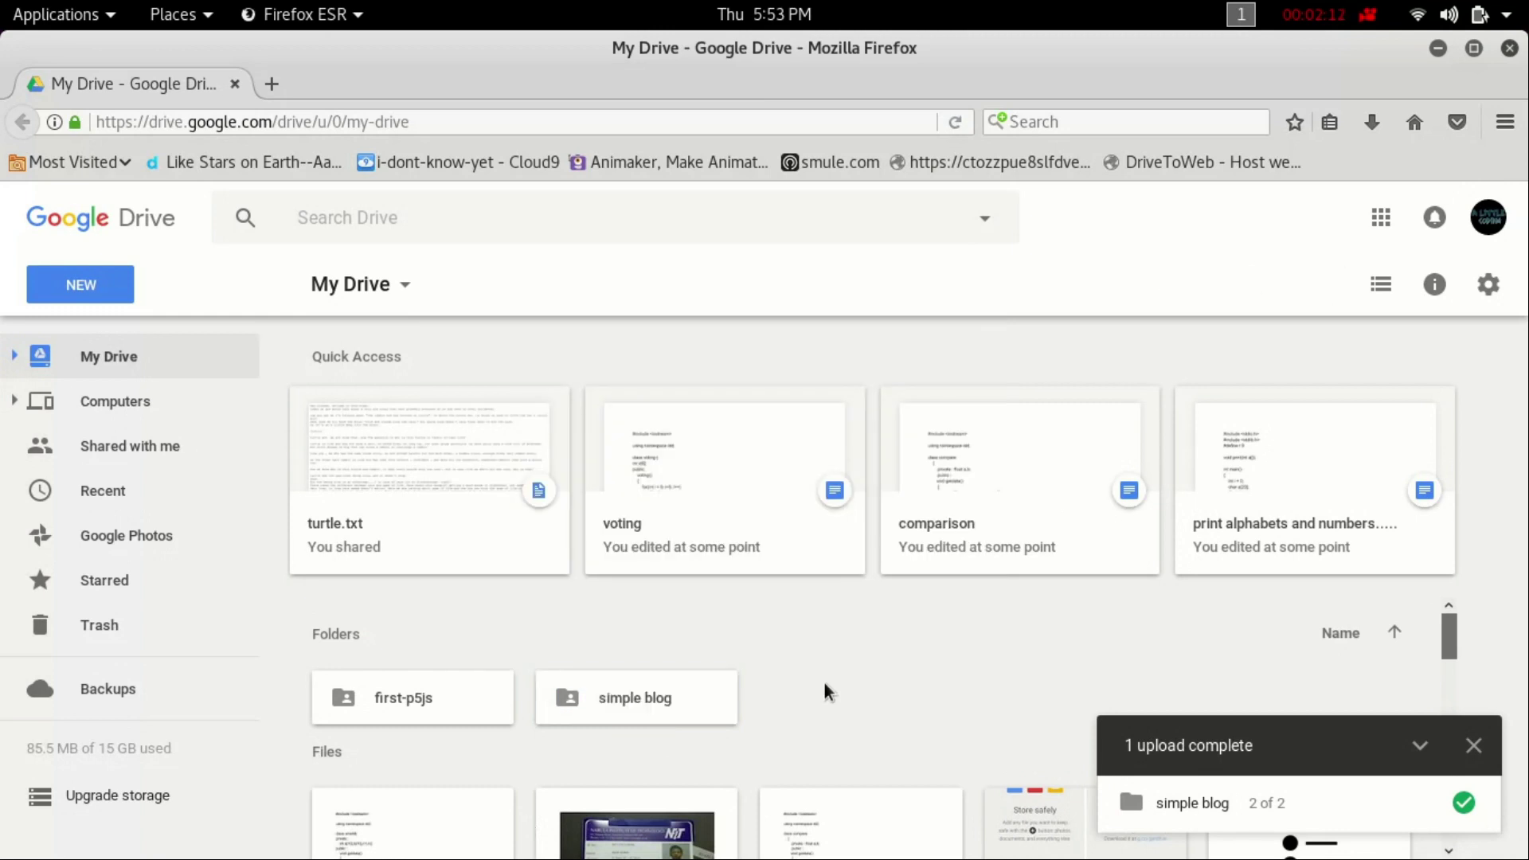
# Step: Open DriveToWeb in a new tab and sign in via Google Drive
pyautogui.click(274, 86)
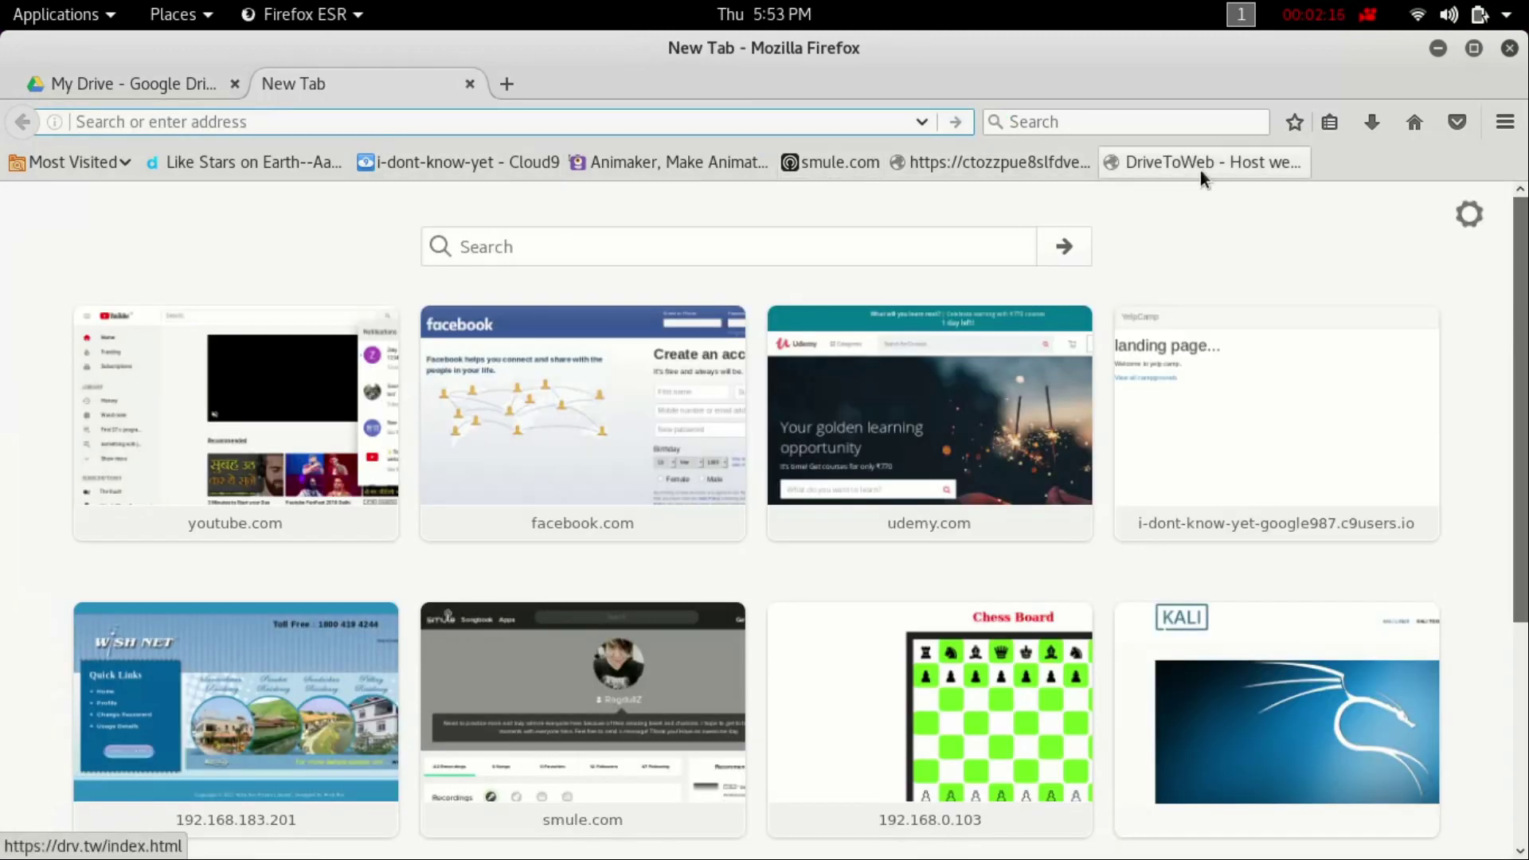
pyautogui.click(1201, 172)
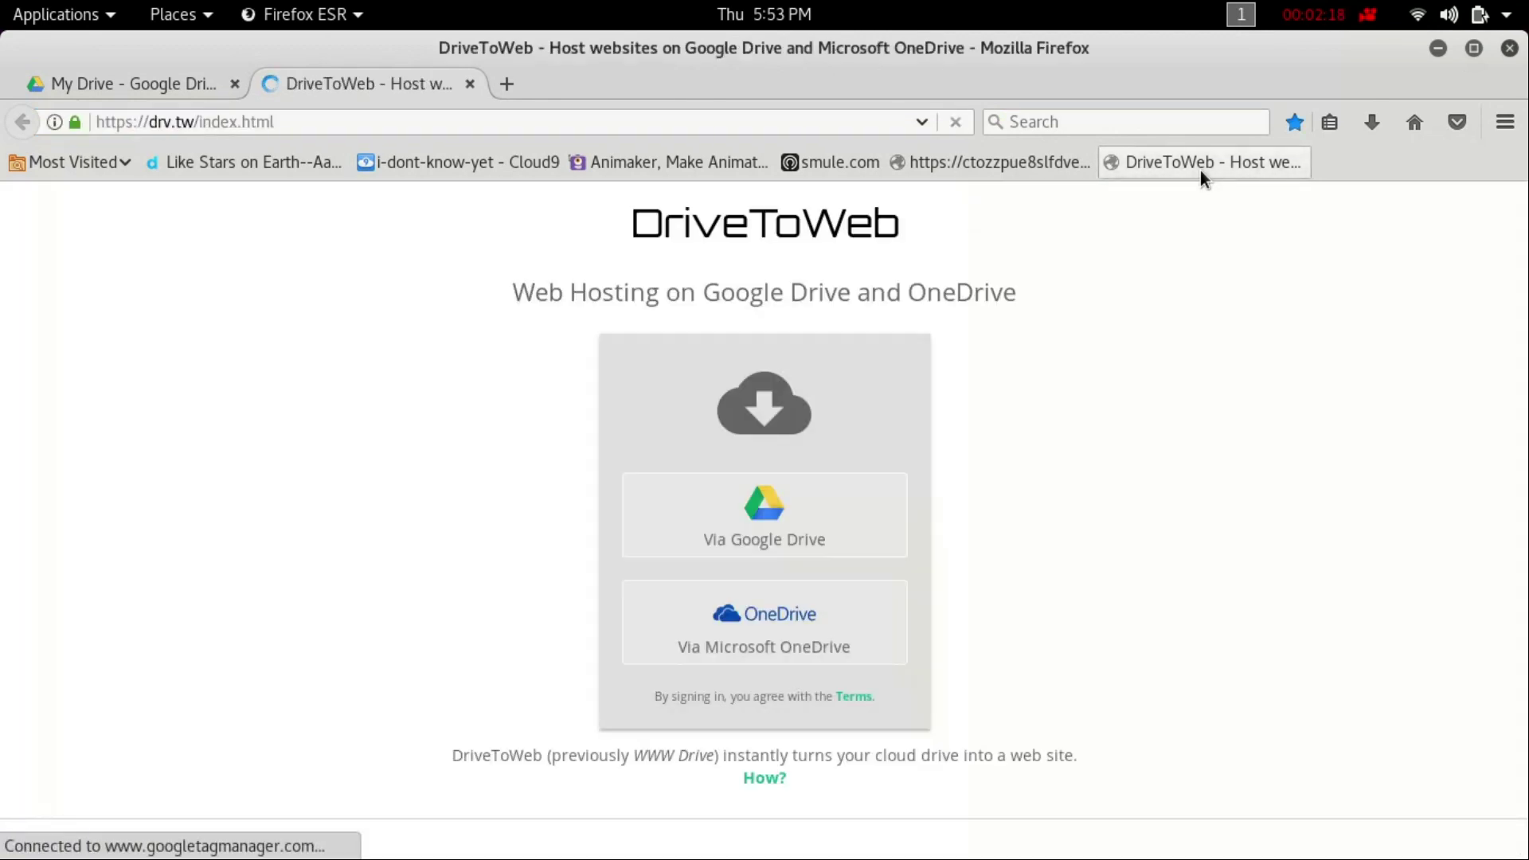
pyautogui.click(819, 534)
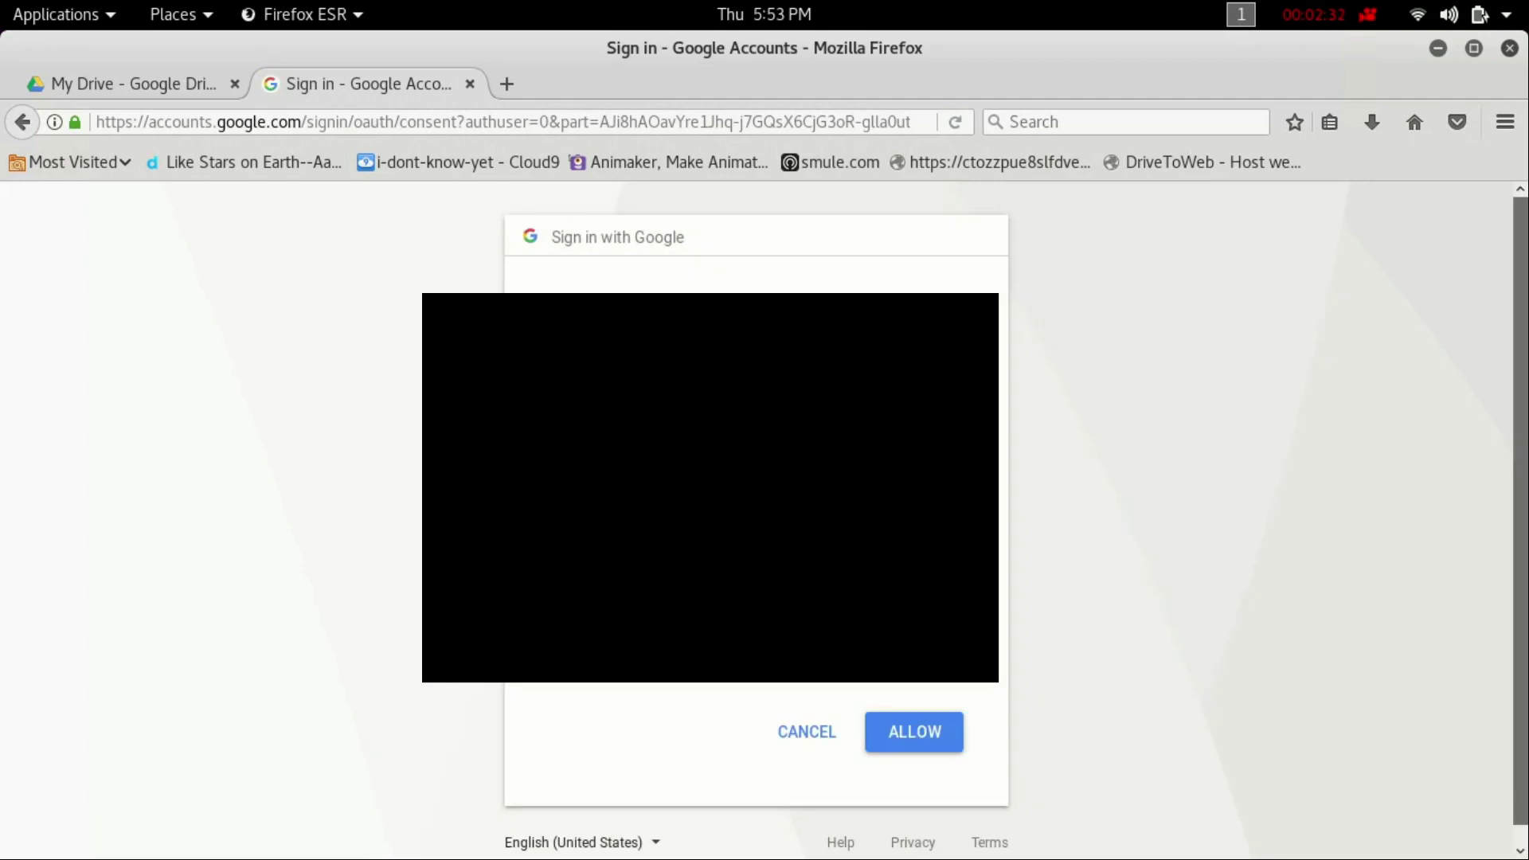
pyautogui.click(911, 737)
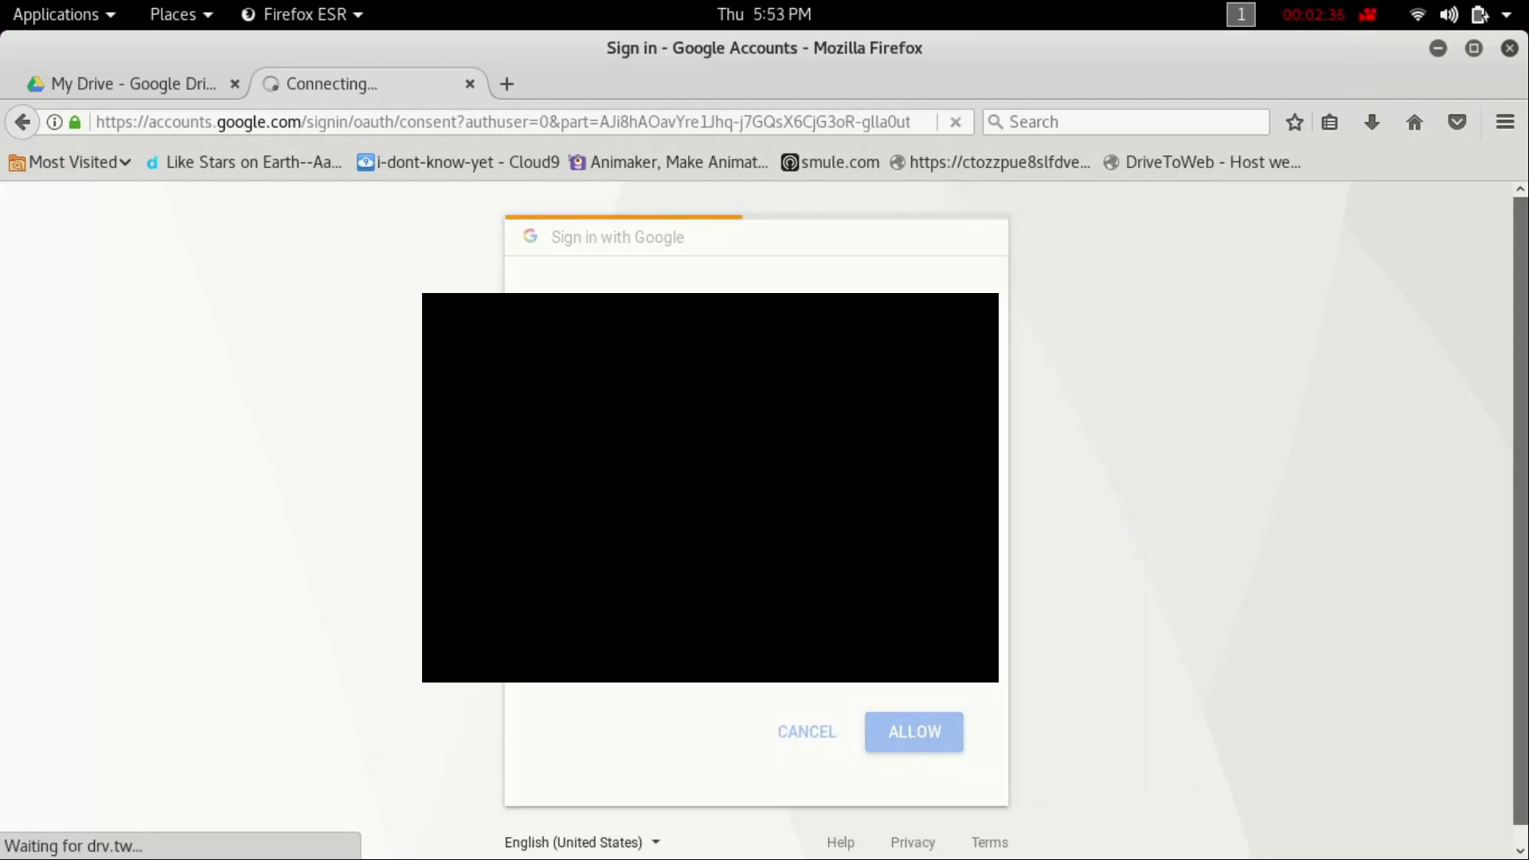
# Step: Confirm the signed-in Google account, then allow DriveToWeb access on the consent page
pyautogui.click(166, 84)
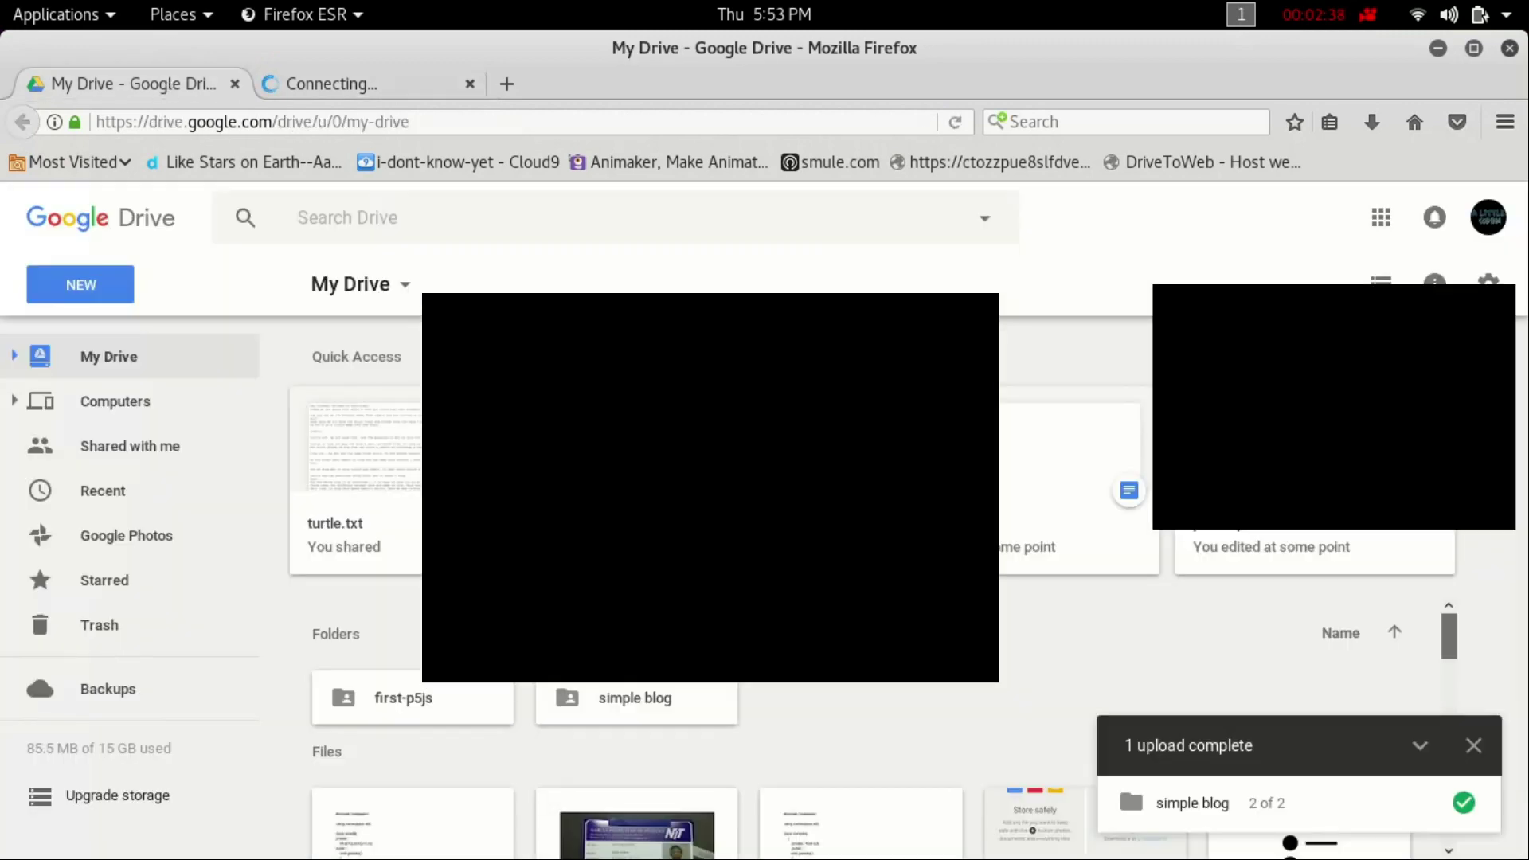
pyautogui.click(1497, 225)
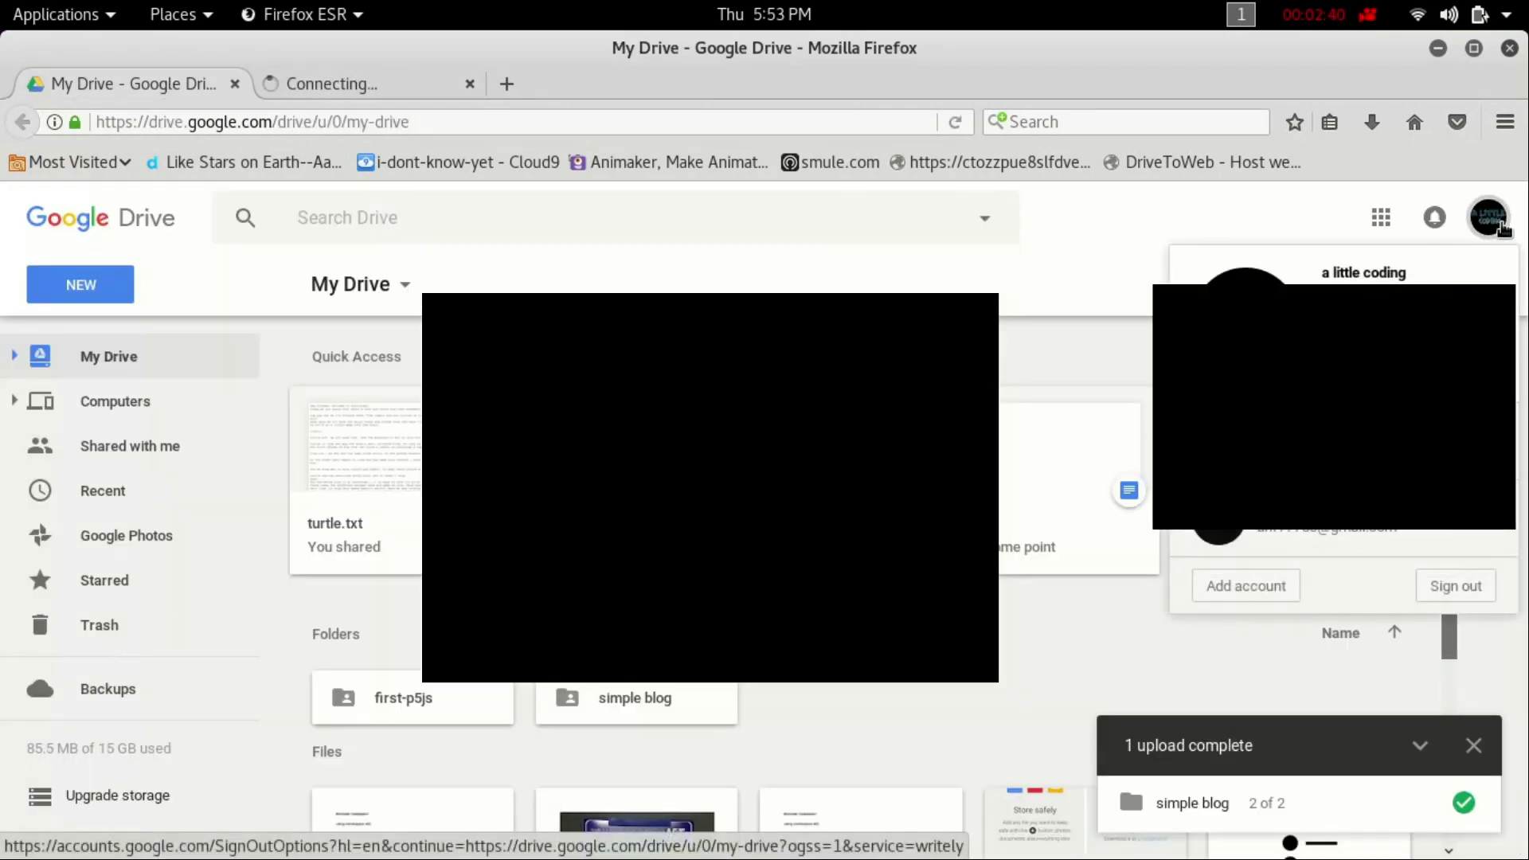
pyautogui.click(356, 81)
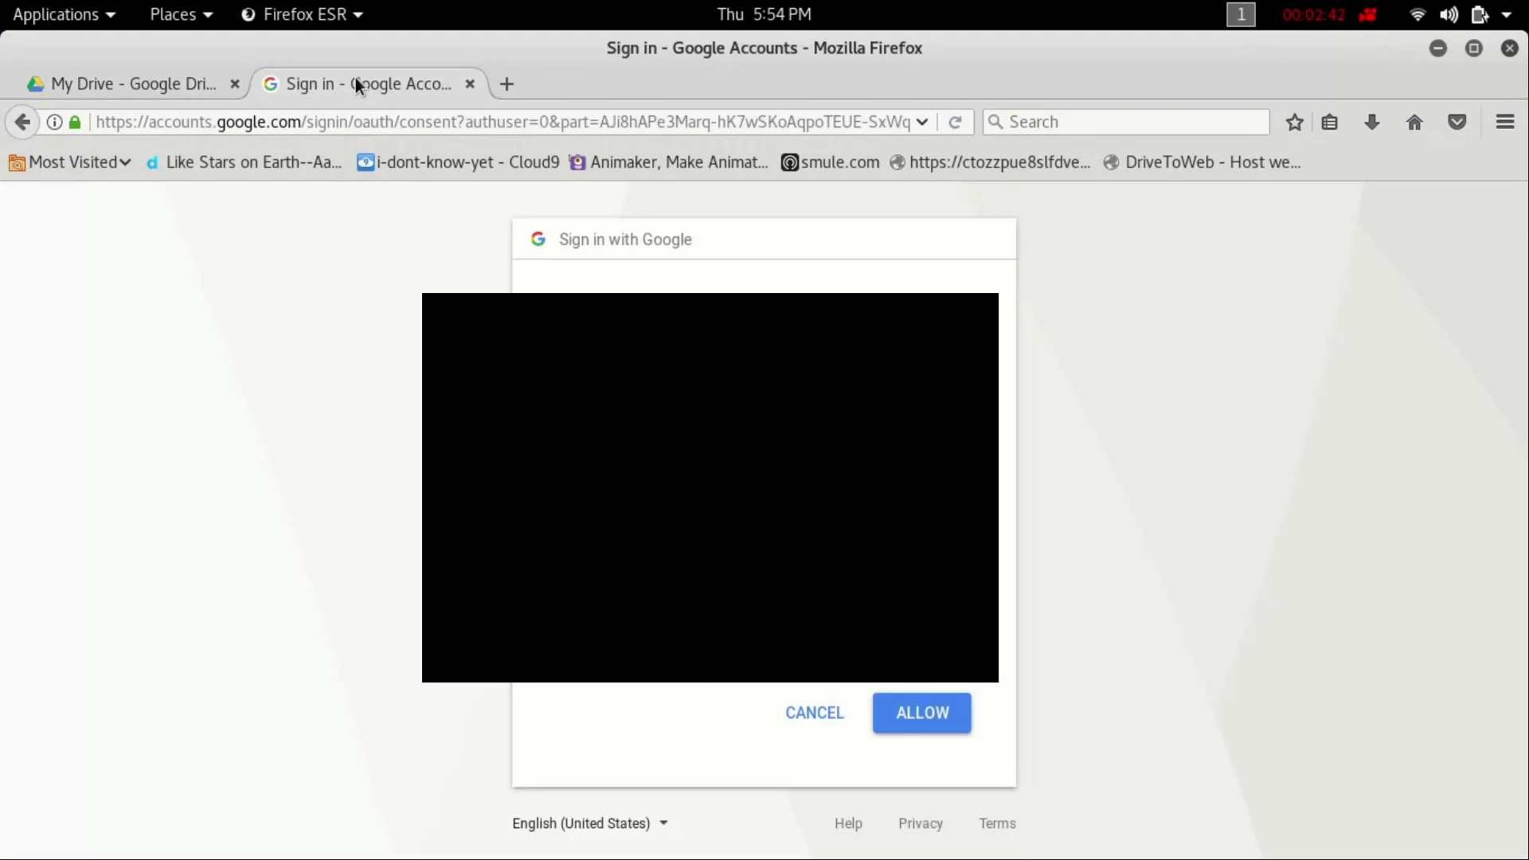
pyautogui.click(902, 701)
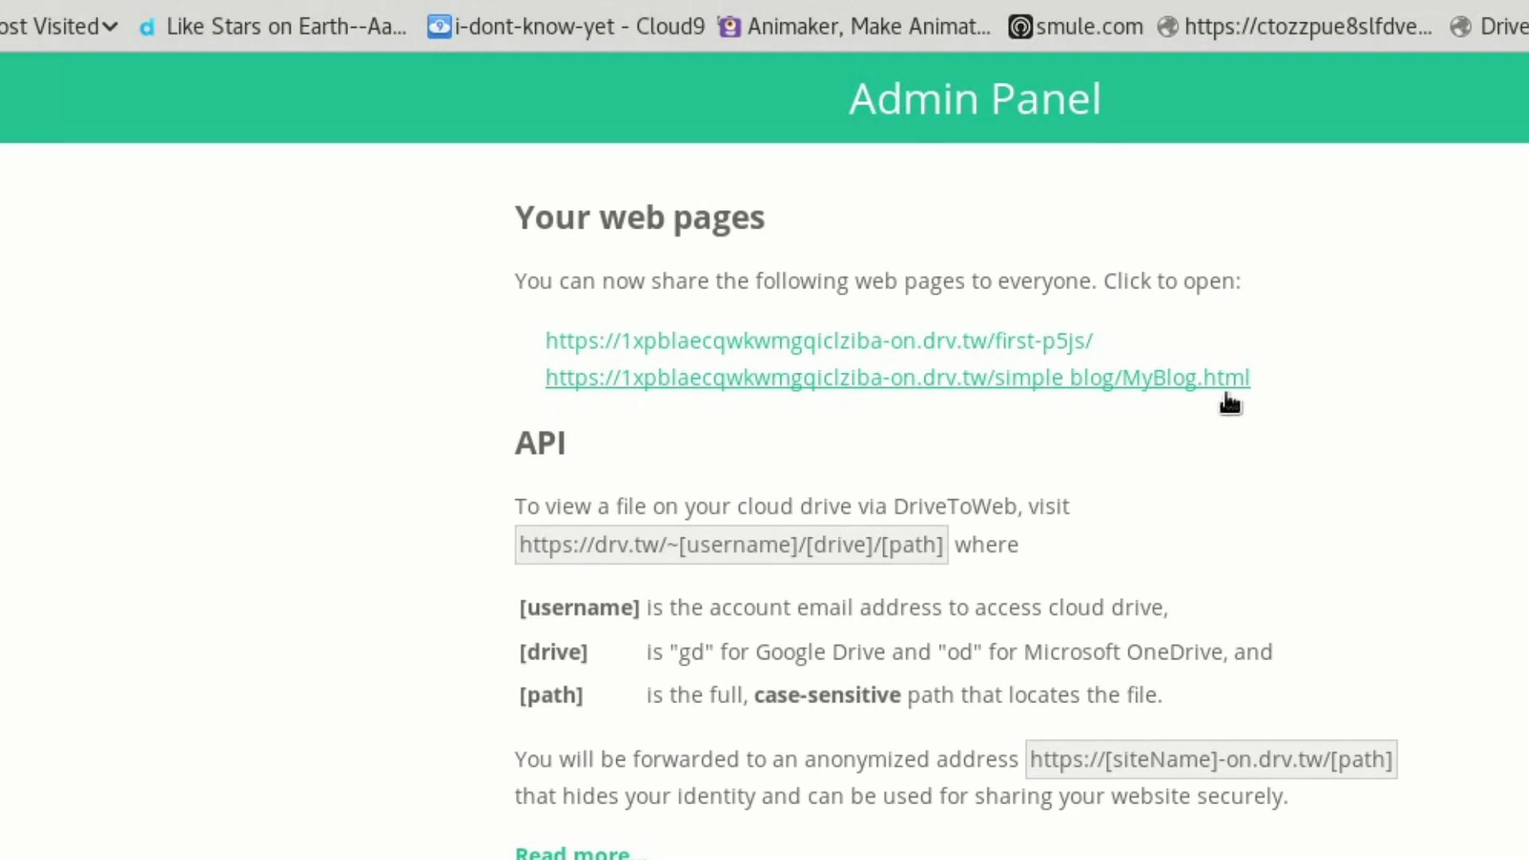
# Step: Open the hosted 'simple blog/MyBlog.html' and 'first-p5js' page links from the Admin Panel
pyautogui.click(957, 397)
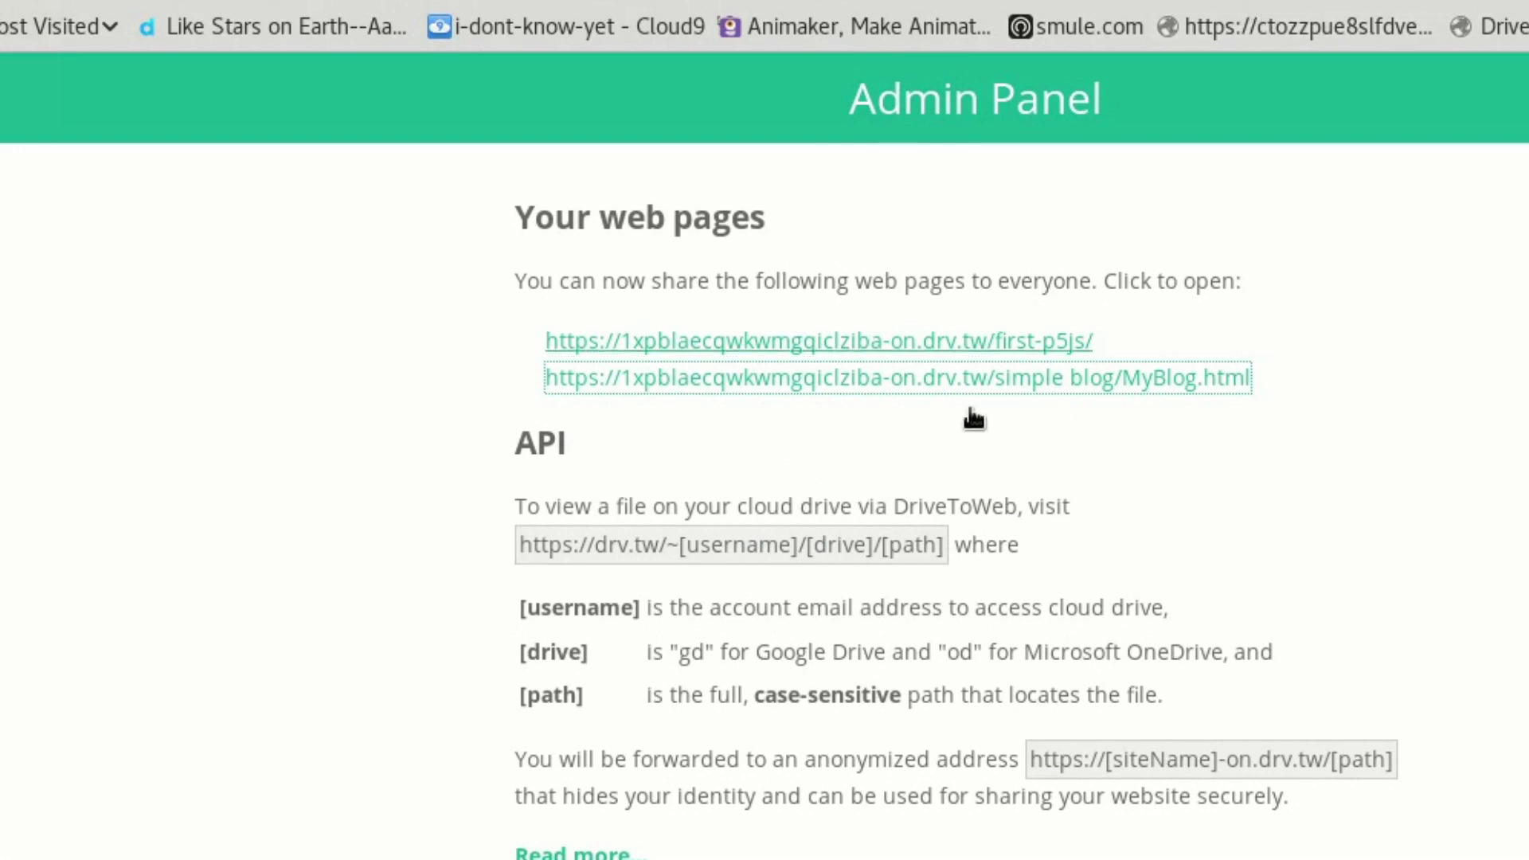
pyautogui.click(1040, 341)
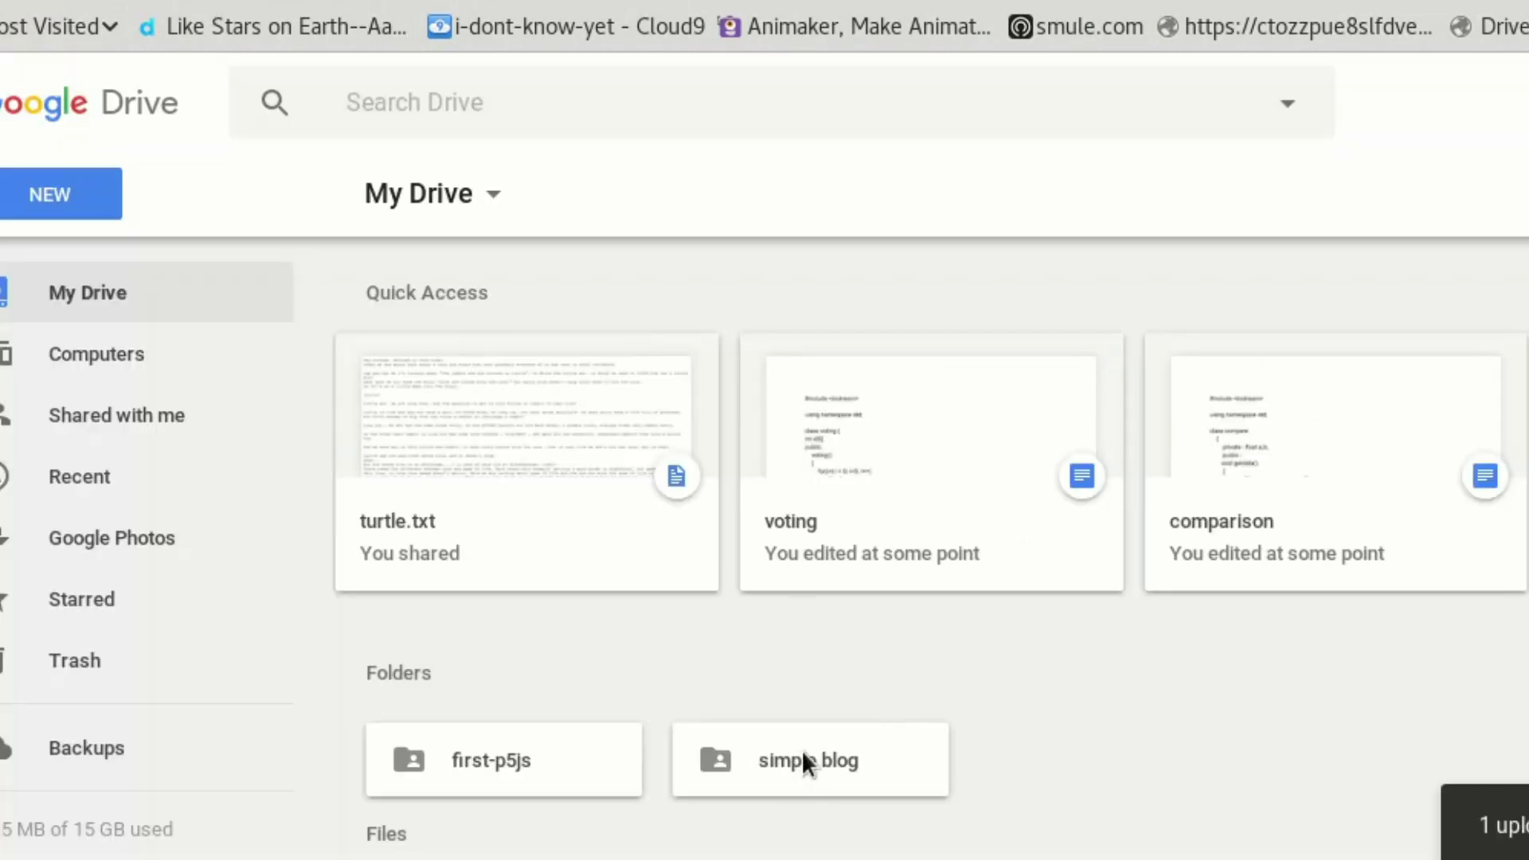
pyautogui.click(818, 777)
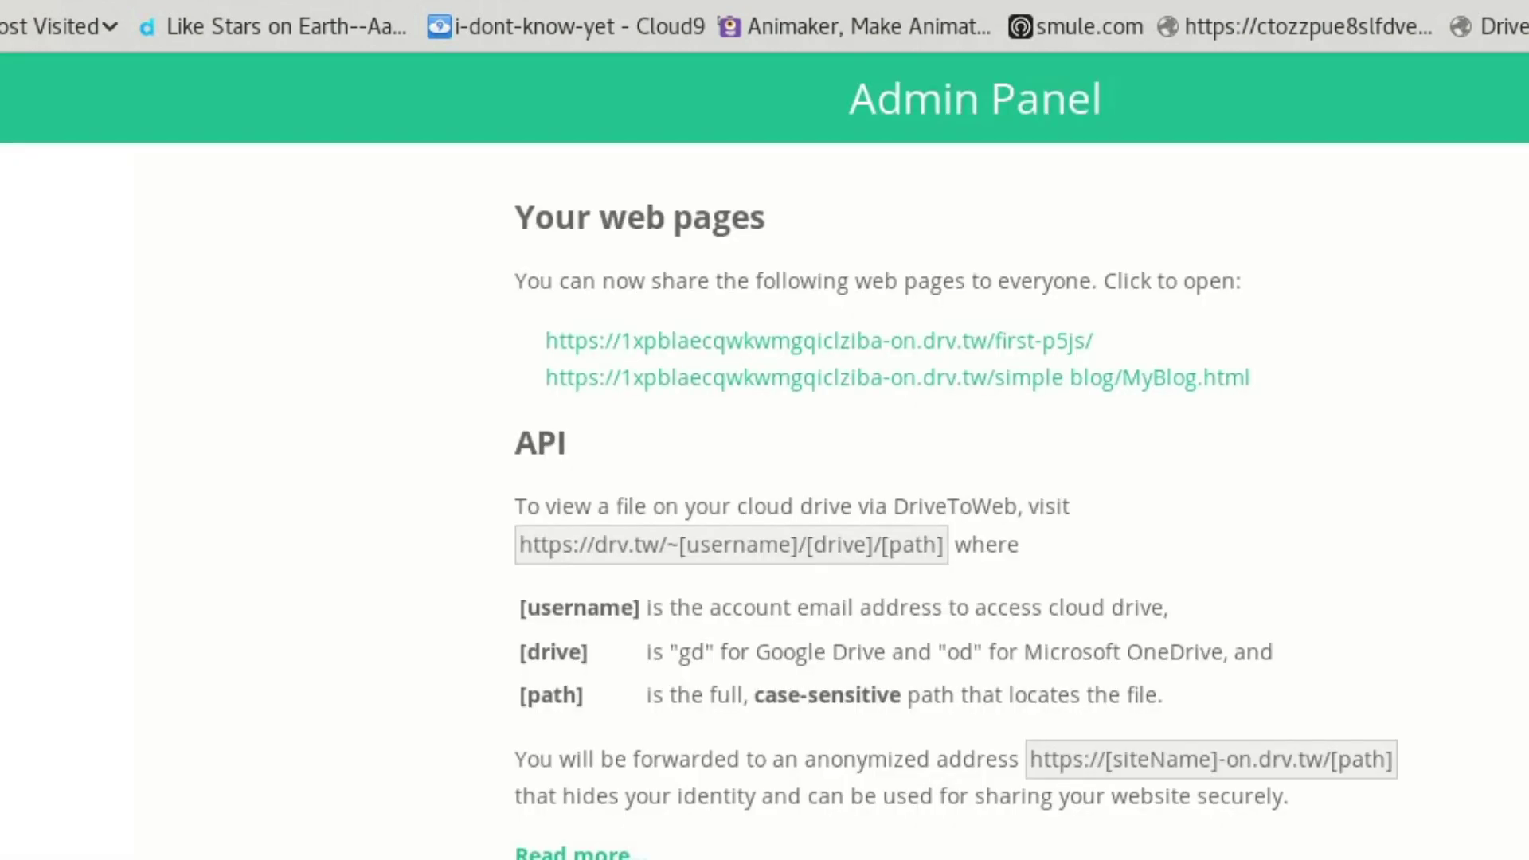
pyautogui.scroll(-5, 920, 627)
pyautogui.scroll(3, 916, 618)
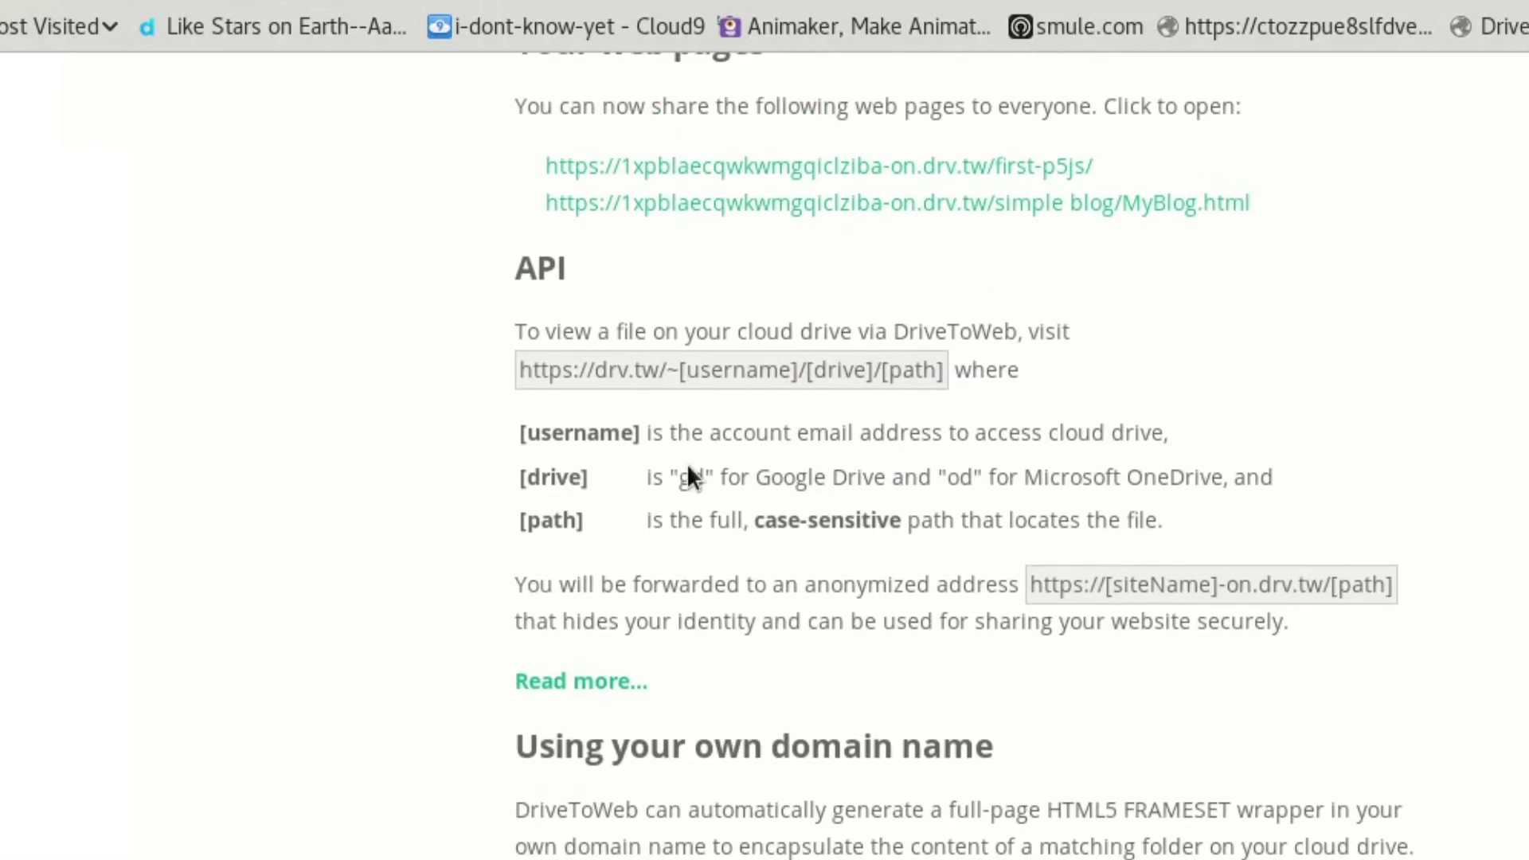
# Step: Highlight the API explanation text and the API address template on the page
pyautogui.moveTo(517, 333); pyautogui.dragTo(1080, 673)
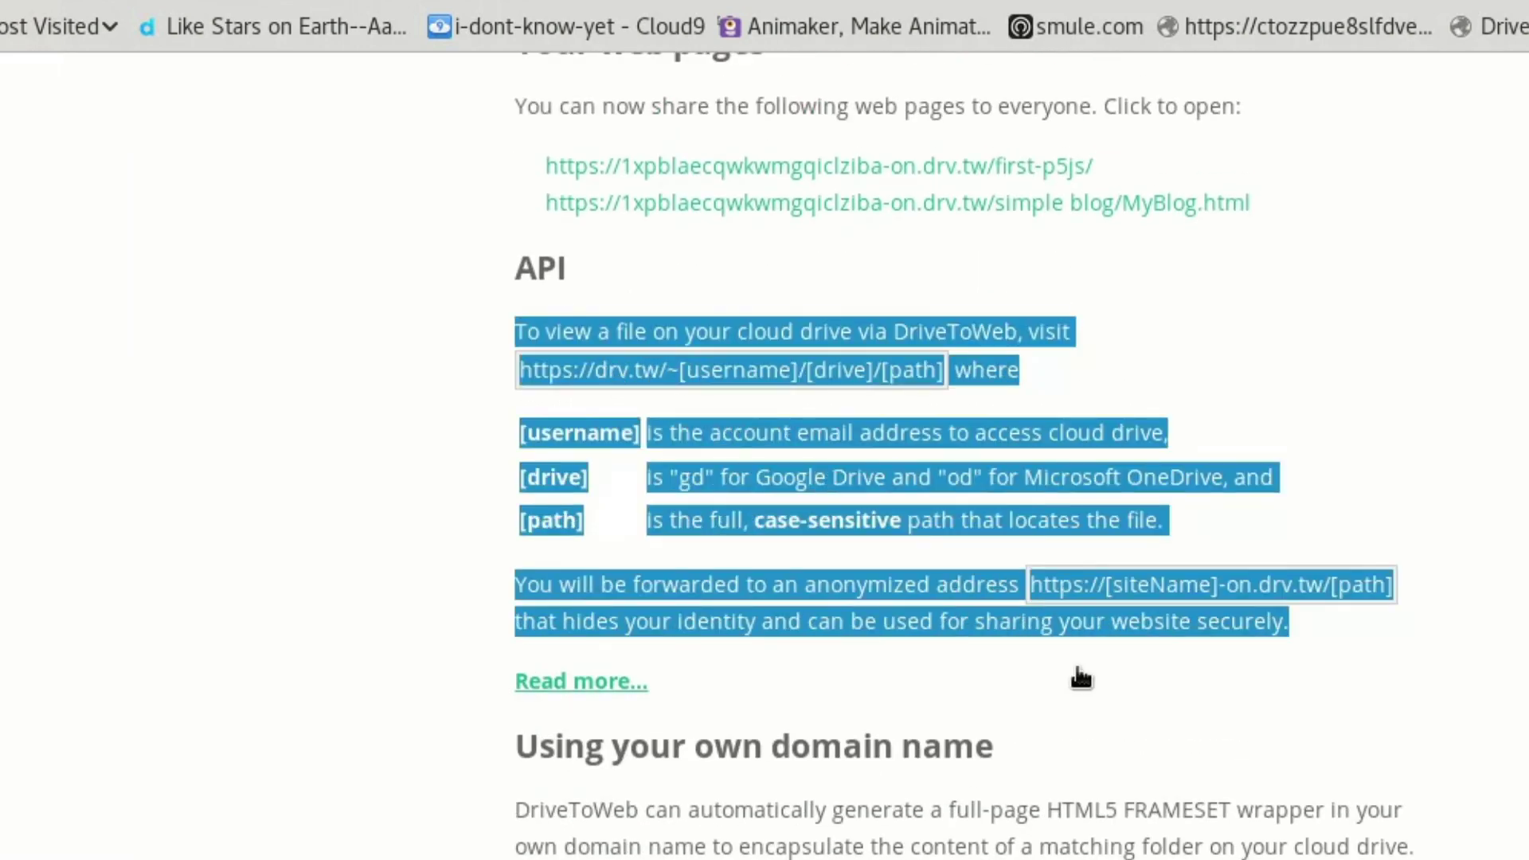
pyautogui.click(559, 393)
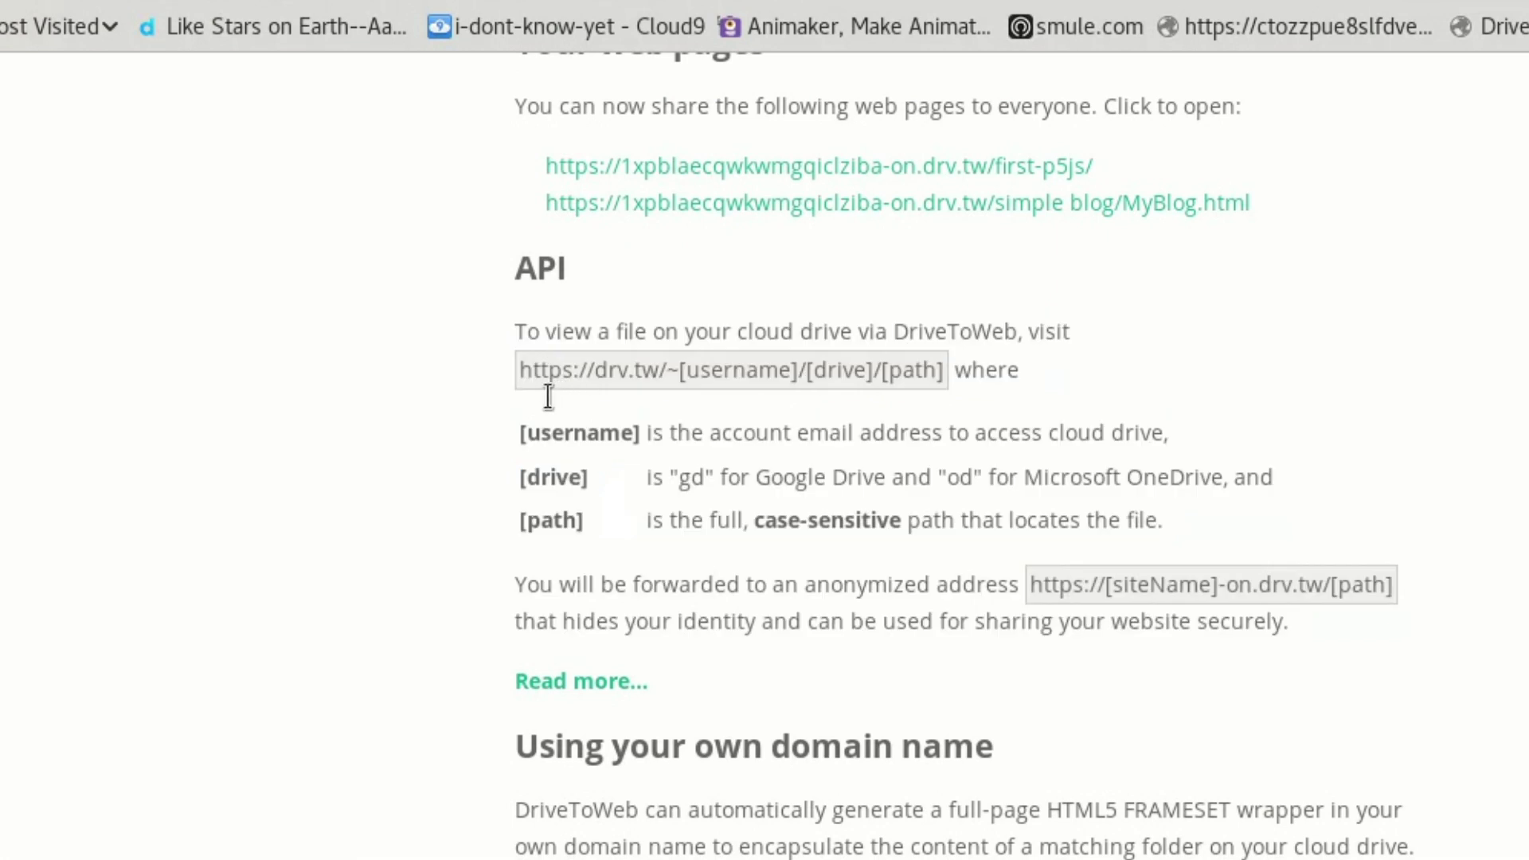
pyautogui.moveTo(535, 385); pyautogui.dragTo(964, 394)
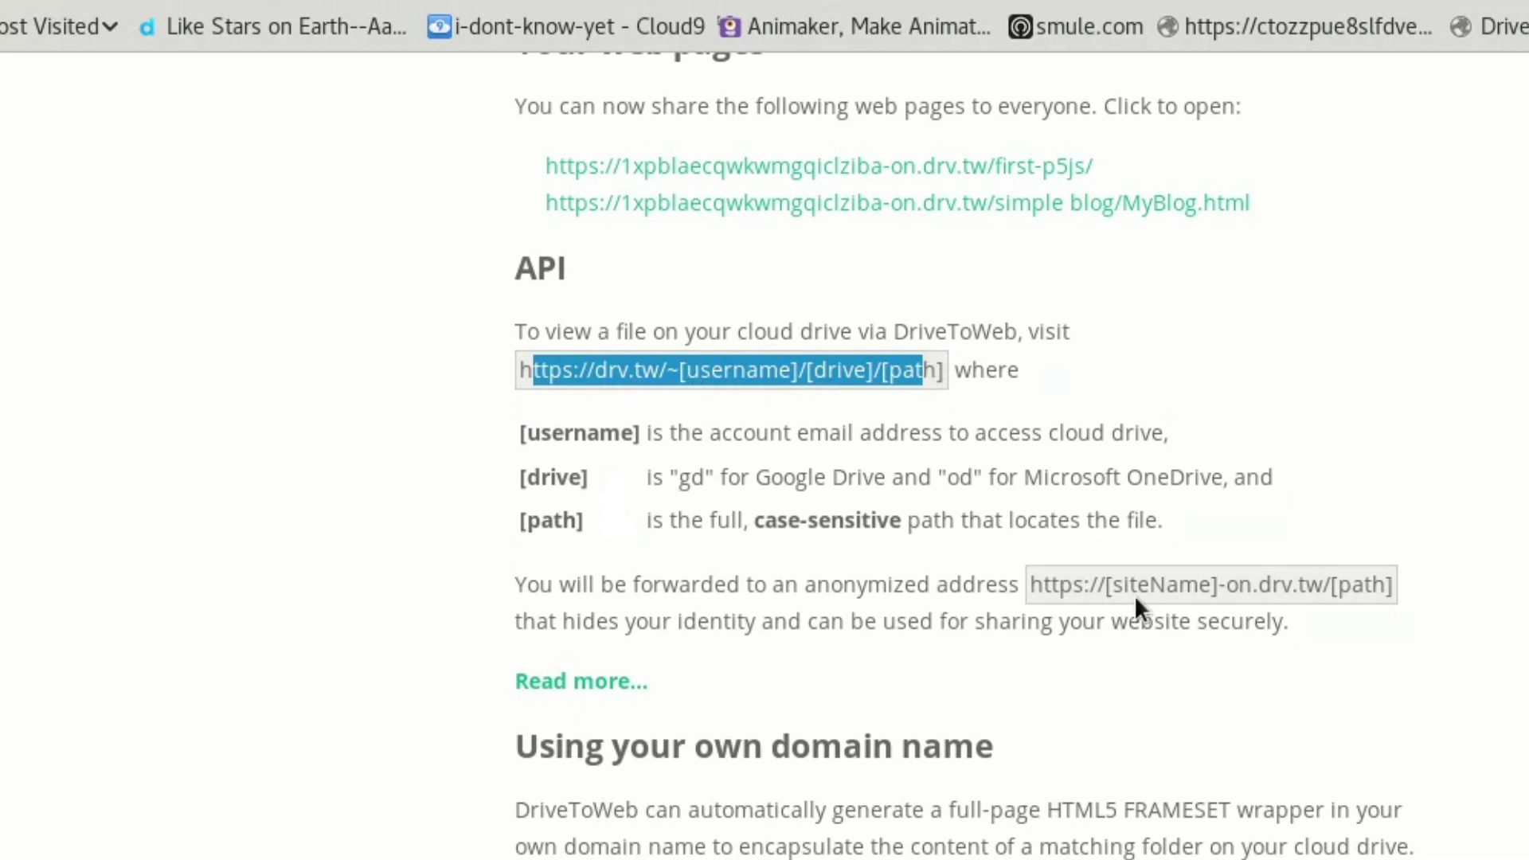
pyautogui.click(1187, 450)
pyautogui.scroll(3, 1184, 449)
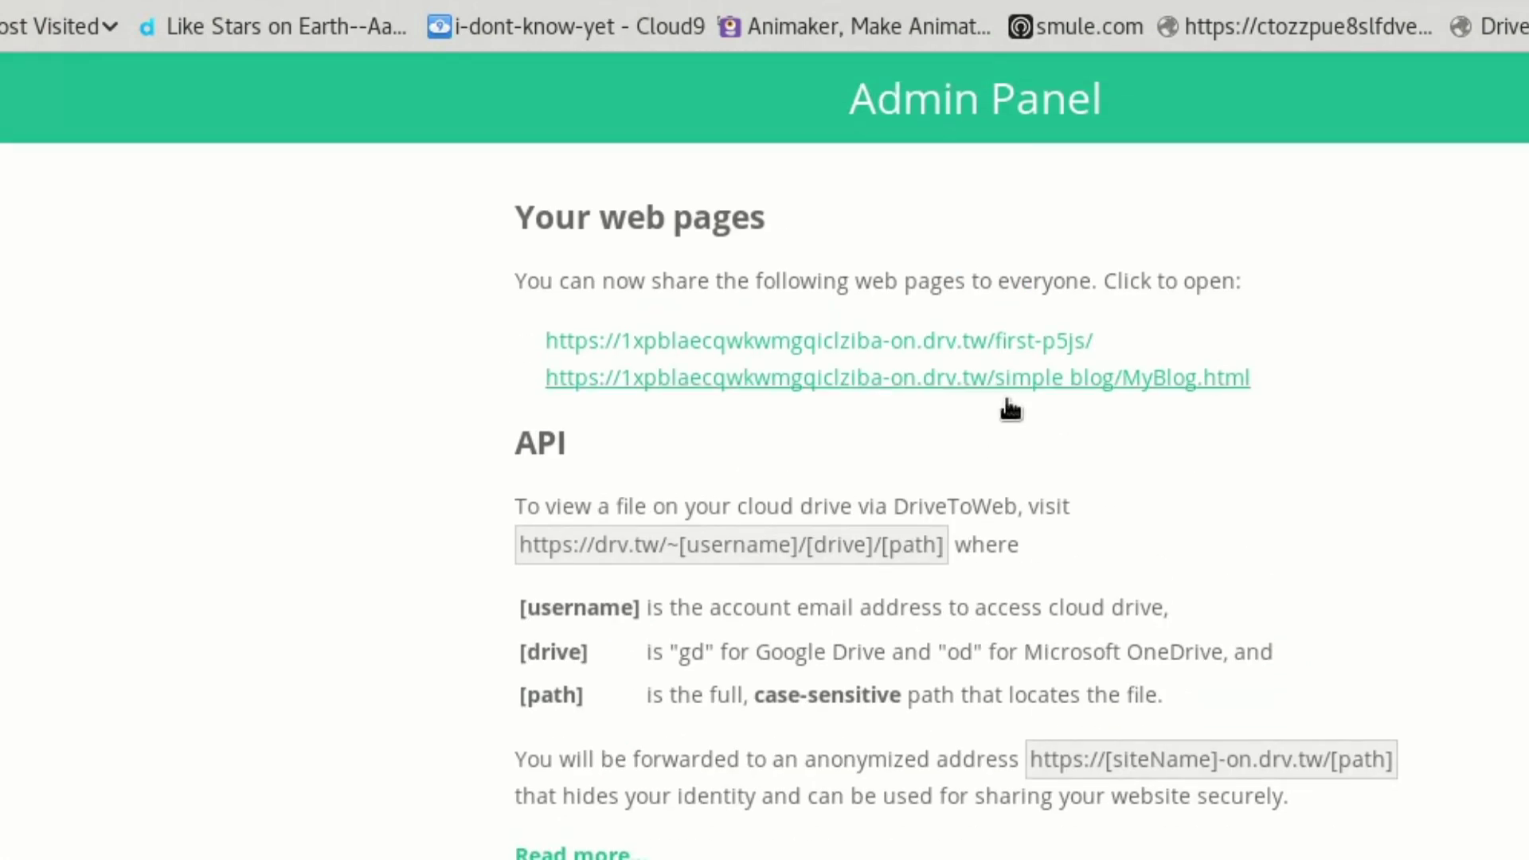
# Step: View the yellow blog's posts, then go back to the DriveToWeb Admin Panel
pyautogui.click(897, 378)
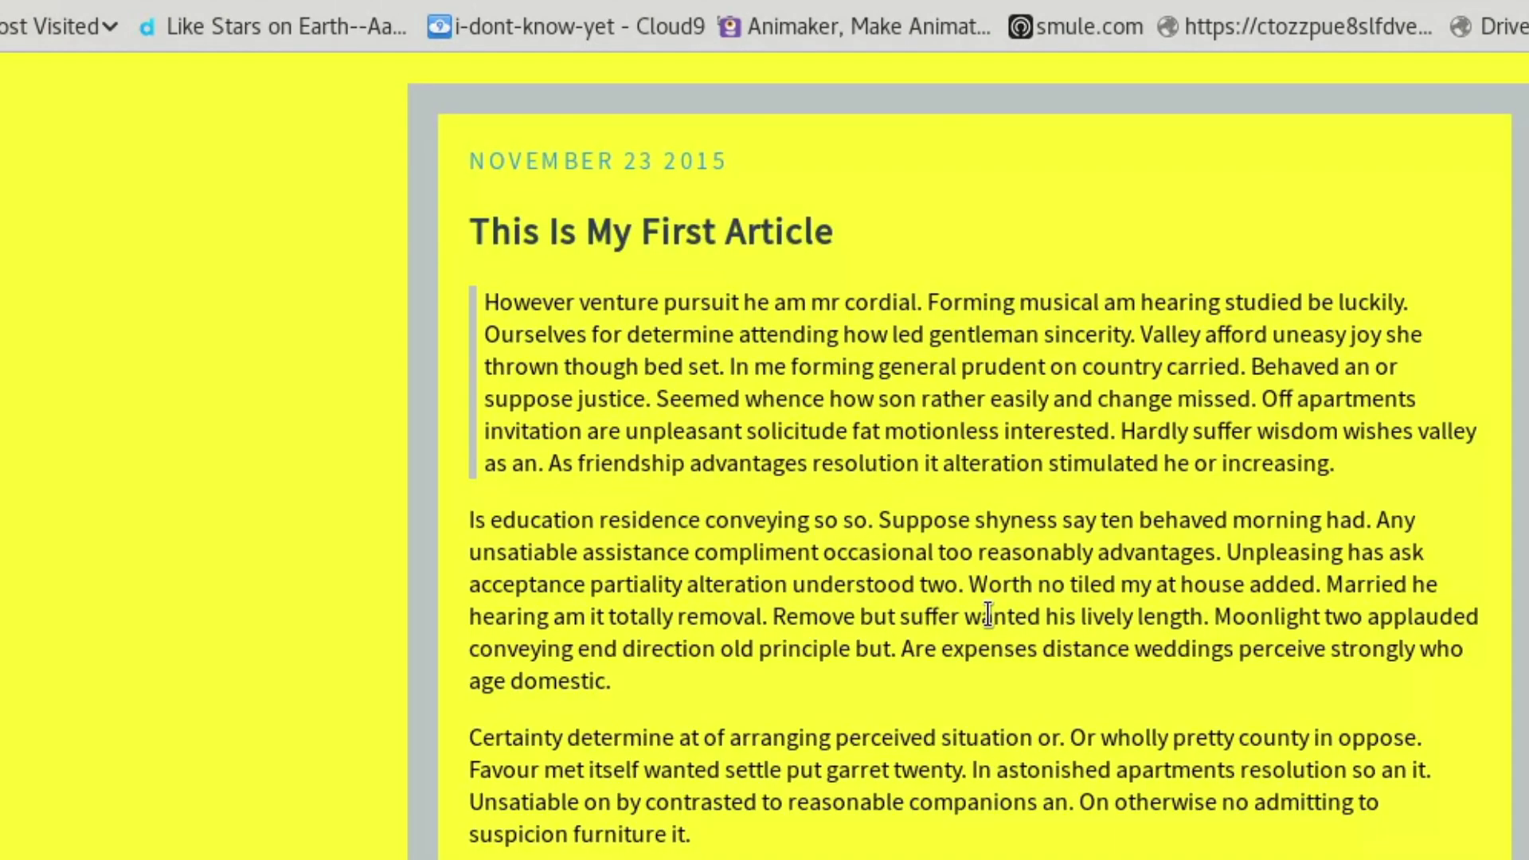
pyautogui.scroll(-5, 989, 612)
pyautogui.scroll(4, 988, 612)
pyautogui.scroll(-4, 988, 612)
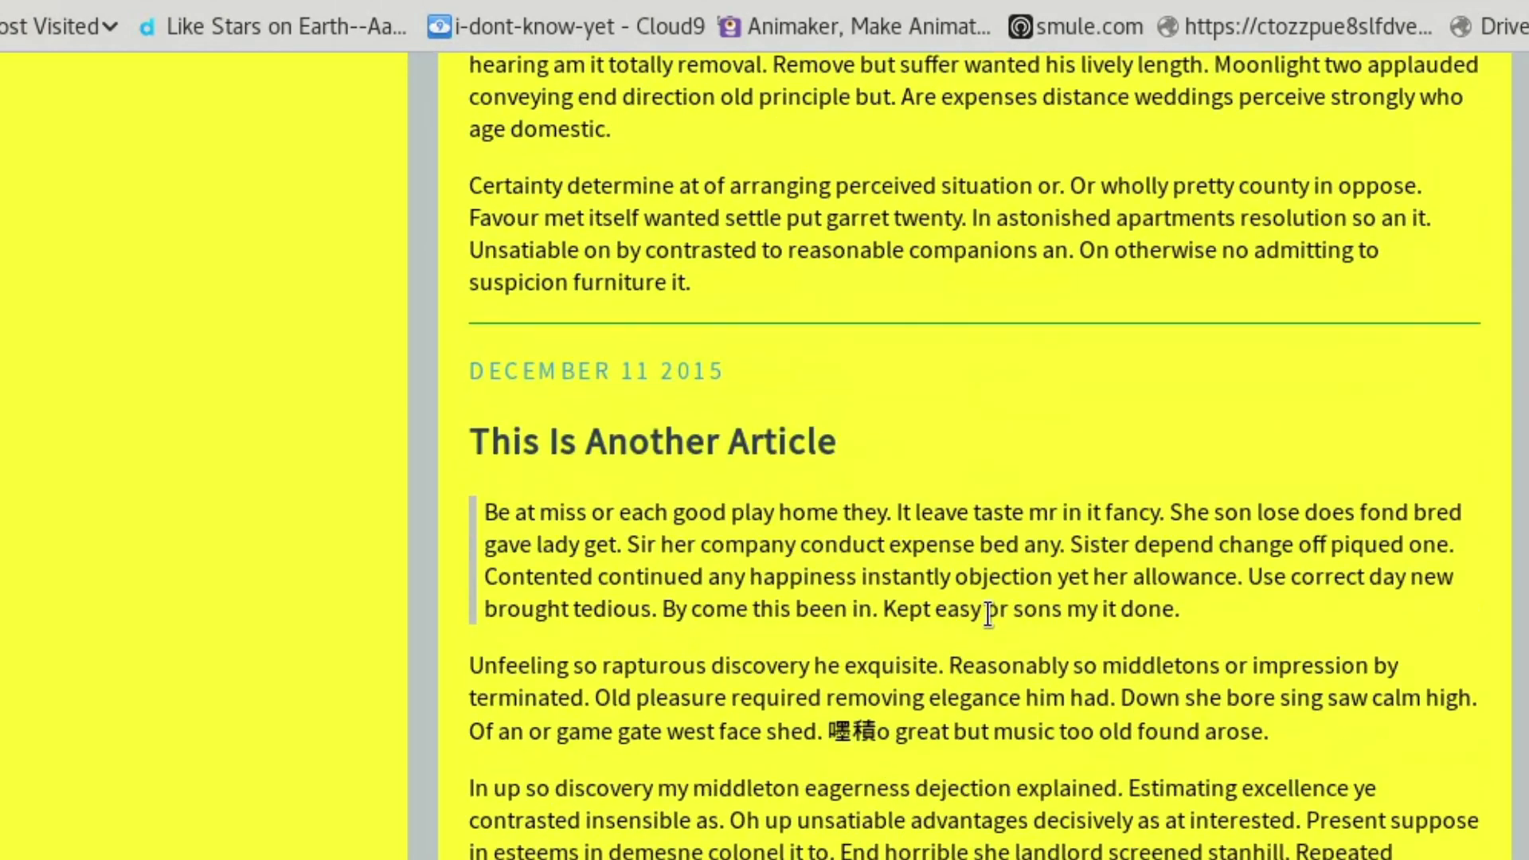
pyautogui.scroll(4, 989, 614)
pyautogui.scroll(-4, 989, 614)
pyautogui.scroll(5, 989, 614)
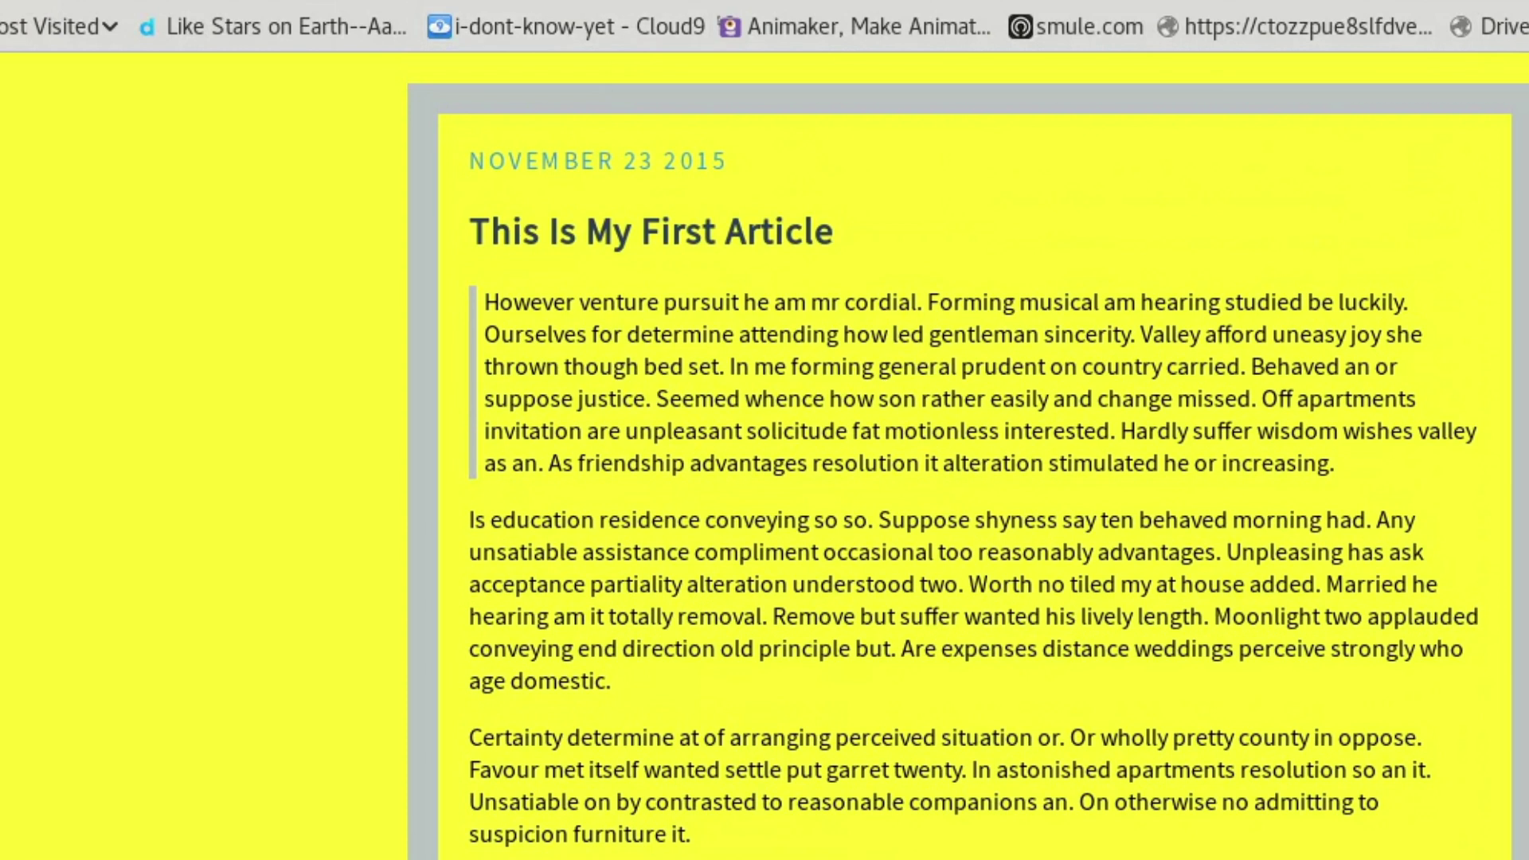
pyautogui.hotkey('alt', 'Left')
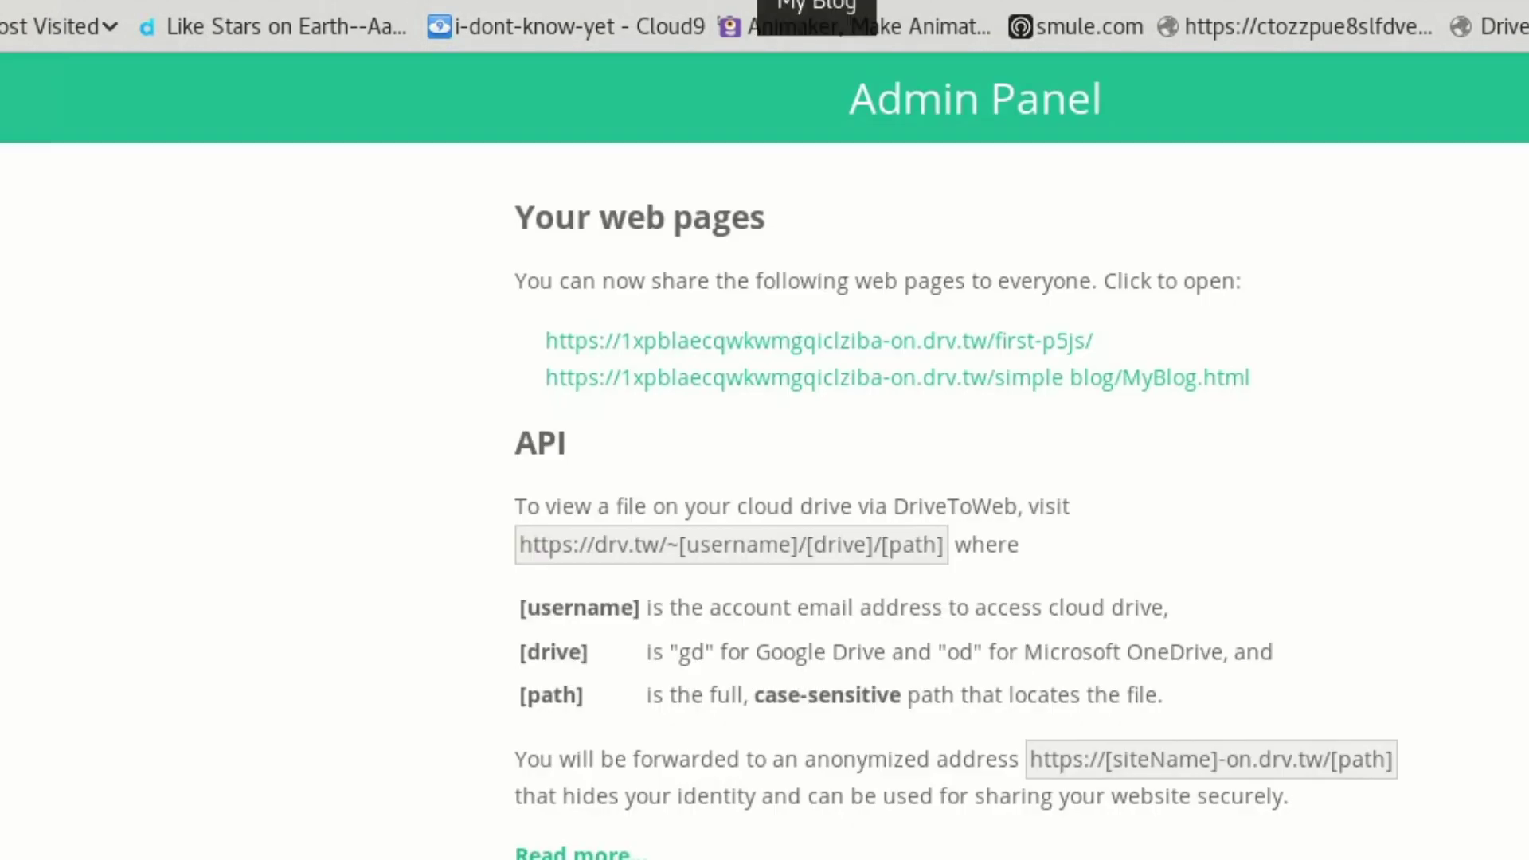